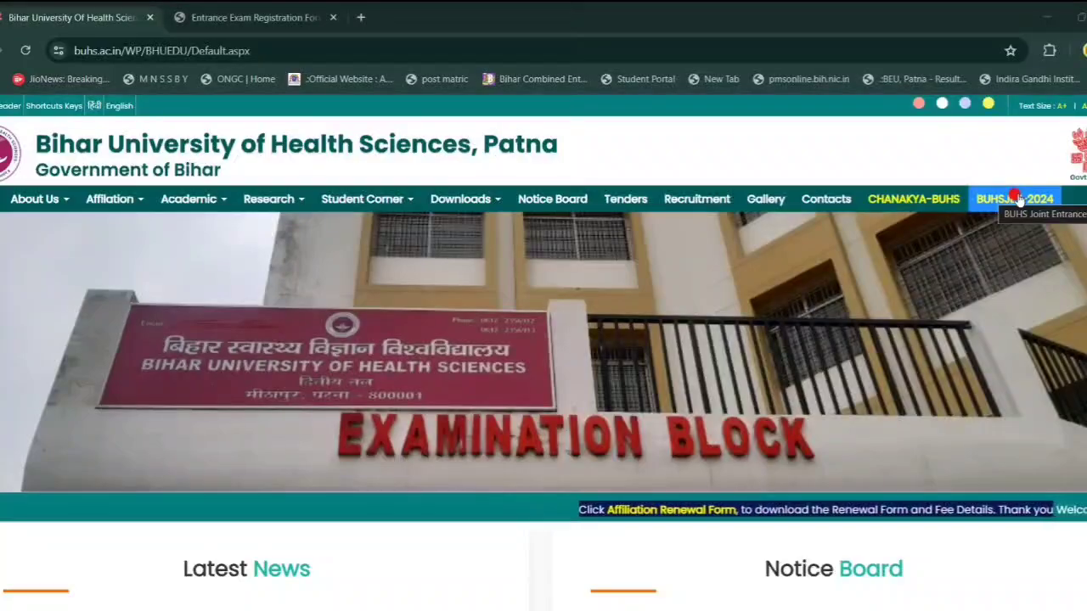
- Open the BUHSJET-2024 entrance test portal from the university site and accept the external-link disclaimer
{"action": "left_click", "coordinate": [1019, 199]}
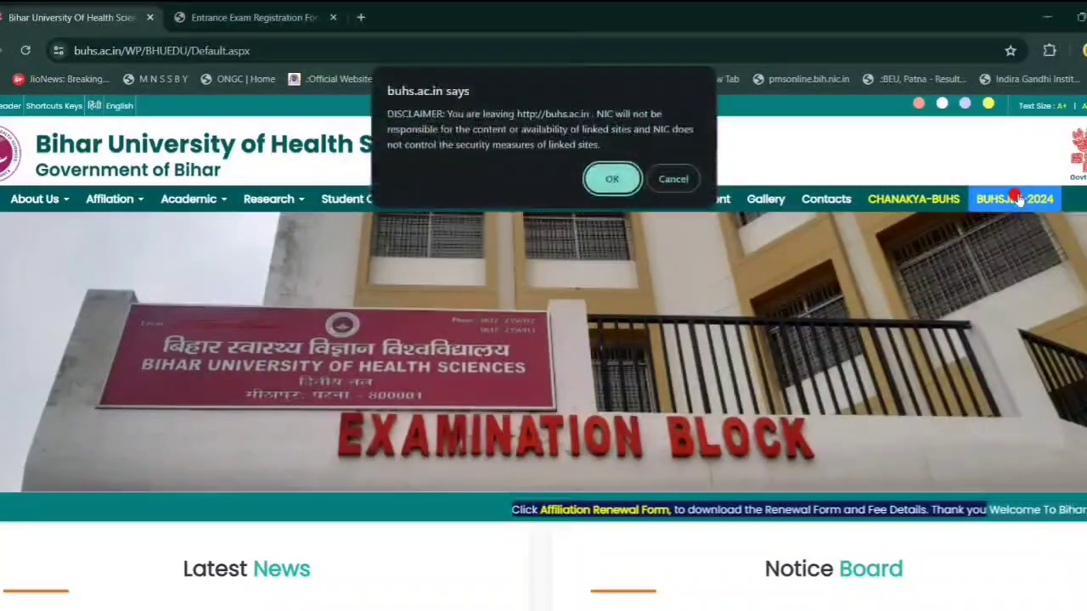
{"action": "left_click", "coordinate": [630, 176]}
{"action": "scroll", "coordinate": [305, 284], "scroll_direction": "down", "scroll_amount": 2}
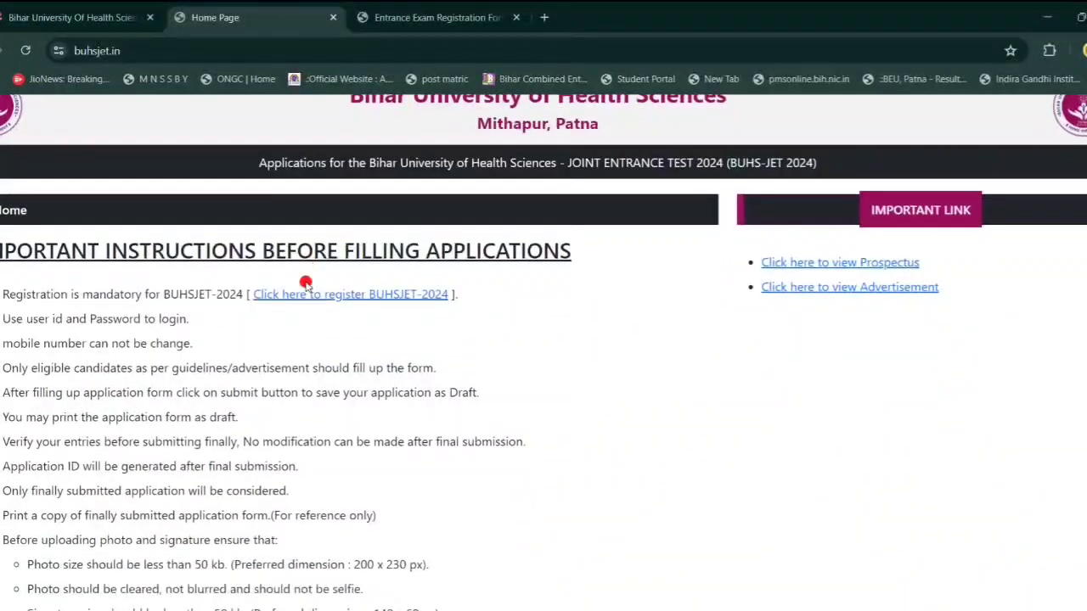
- Read through the pre-application instructions and open the BUHSJET-2024 registration form
{"action": "scroll", "coordinate": [339, 391], "scroll_direction": "down", "scroll_amount": 1}
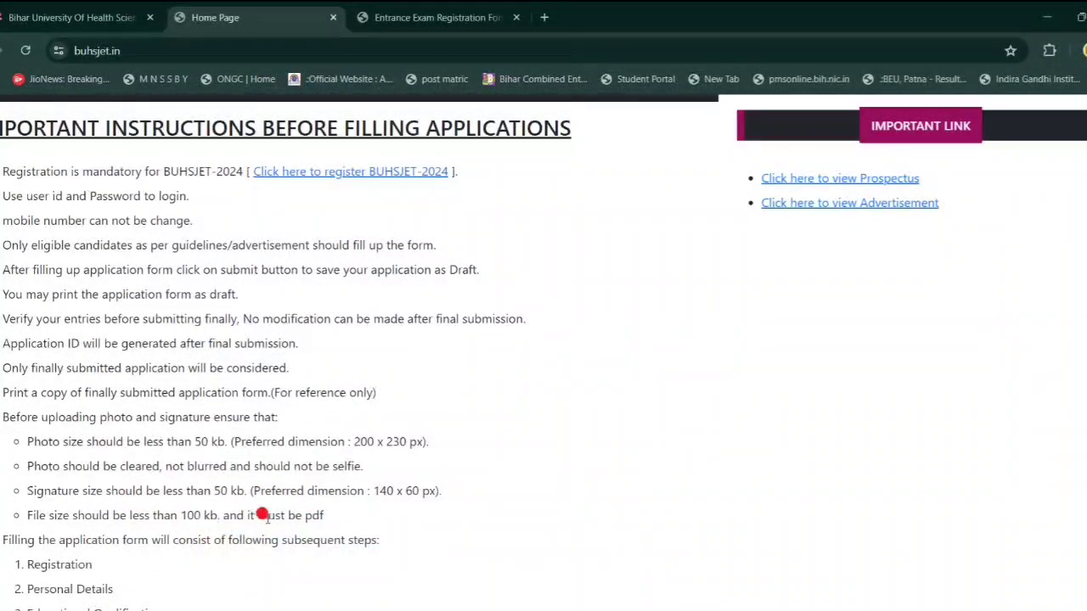
{"action": "scroll", "coordinate": [266, 515], "scroll_direction": "down", "scroll_amount": 2}
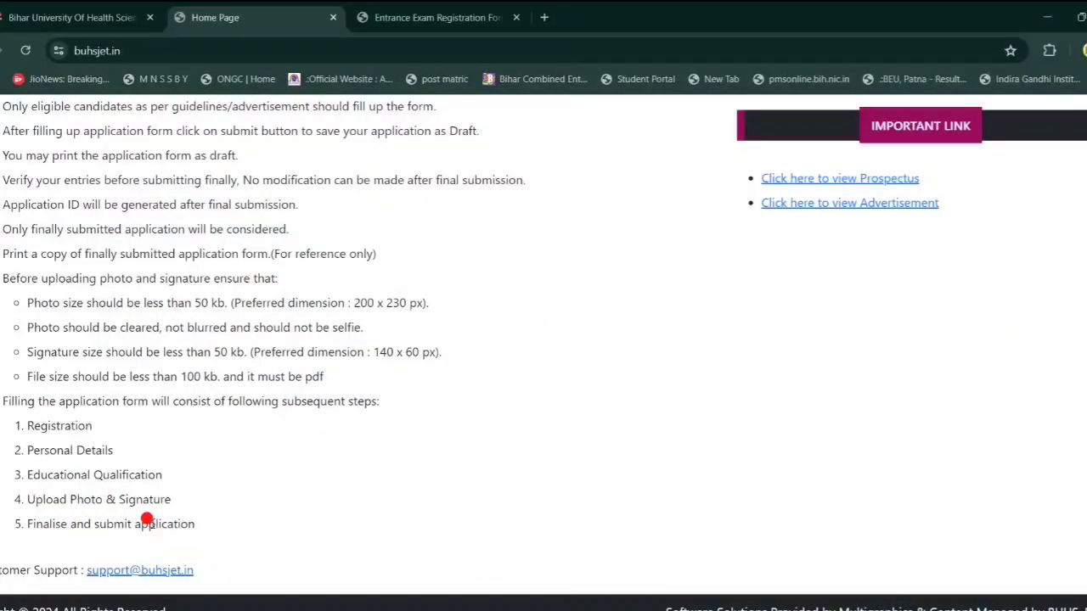
{"action": "scroll", "coordinate": [147, 519], "scroll_direction": "up", "scroll_amount": 4}
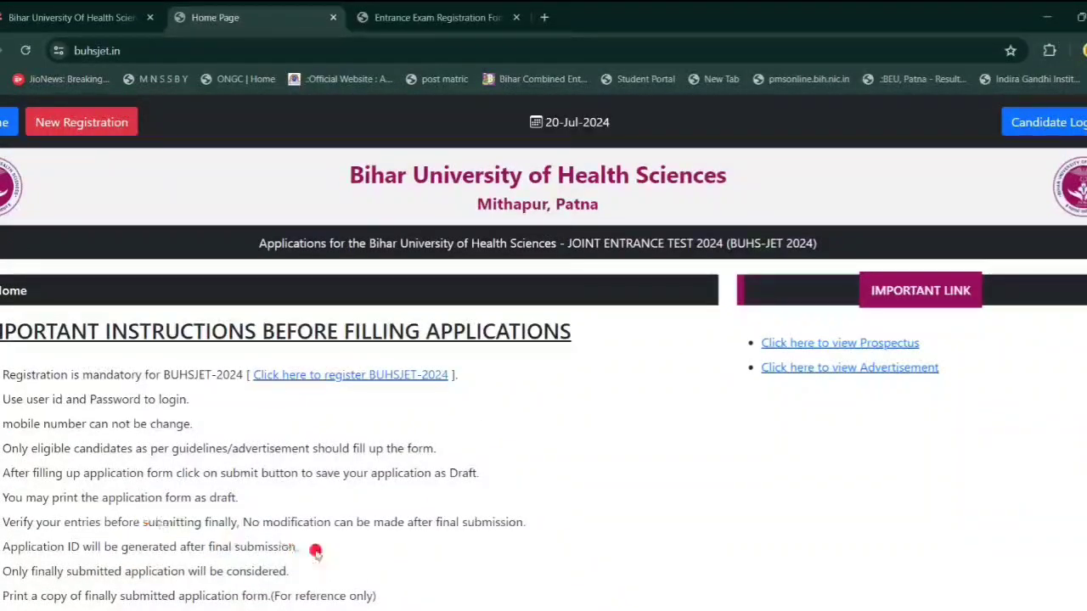
{"action": "left_click", "coordinate": [333, 383]}
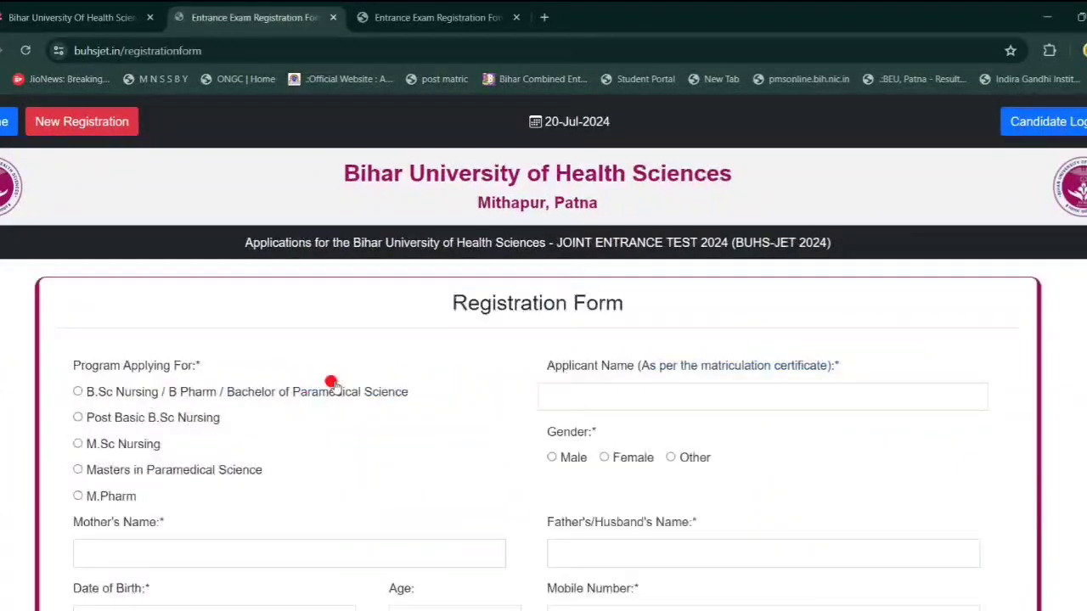
- Choose B.Sc Nursing / B Pharm / Bachelor of Paramedical Science as the program applied for
{"action": "scroll", "coordinate": [402, 359], "scroll_direction": "down", "scroll_amount": 1}
{"action": "scroll", "coordinate": [403, 359], "scroll_direction": "down", "scroll_amount": 1}
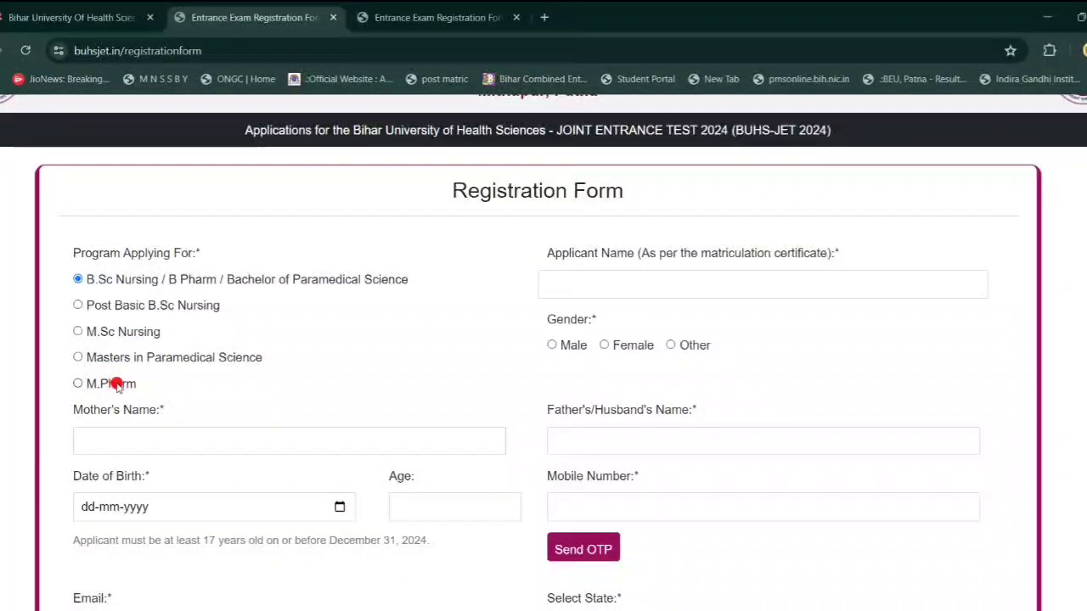
- Go through the registration form's applicant name, parents' names, date of birth, age and mobile number fields
{"action": "left_click", "coordinate": [549, 283]}
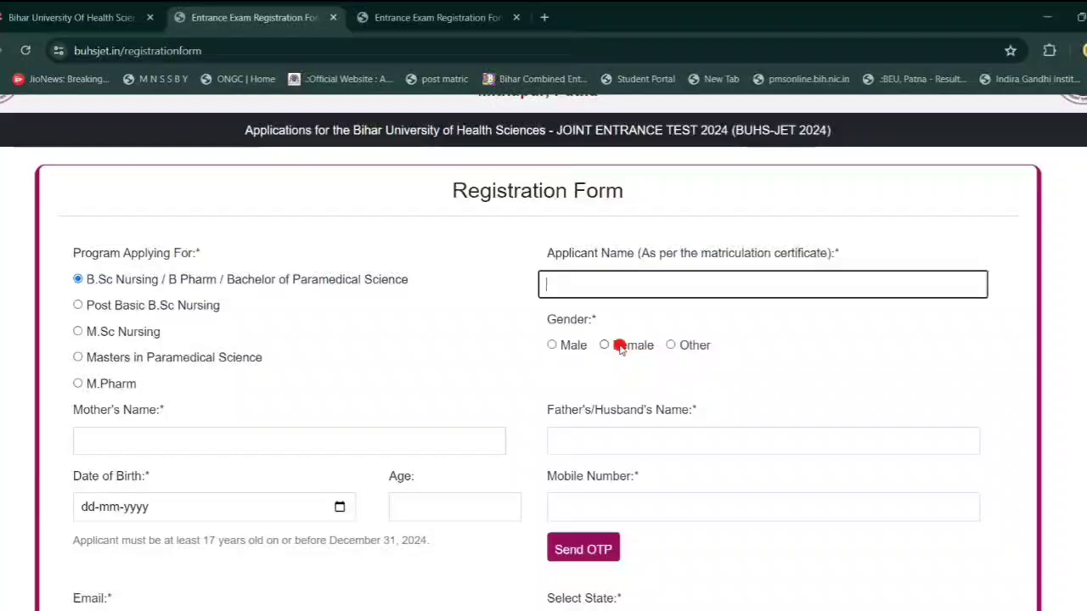
{"action": "scroll", "coordinate": [553, 390], "scroll_direction": "down", "scroll_amount": 1}
{"action": "left_click", "coordinate": [367, 366]}
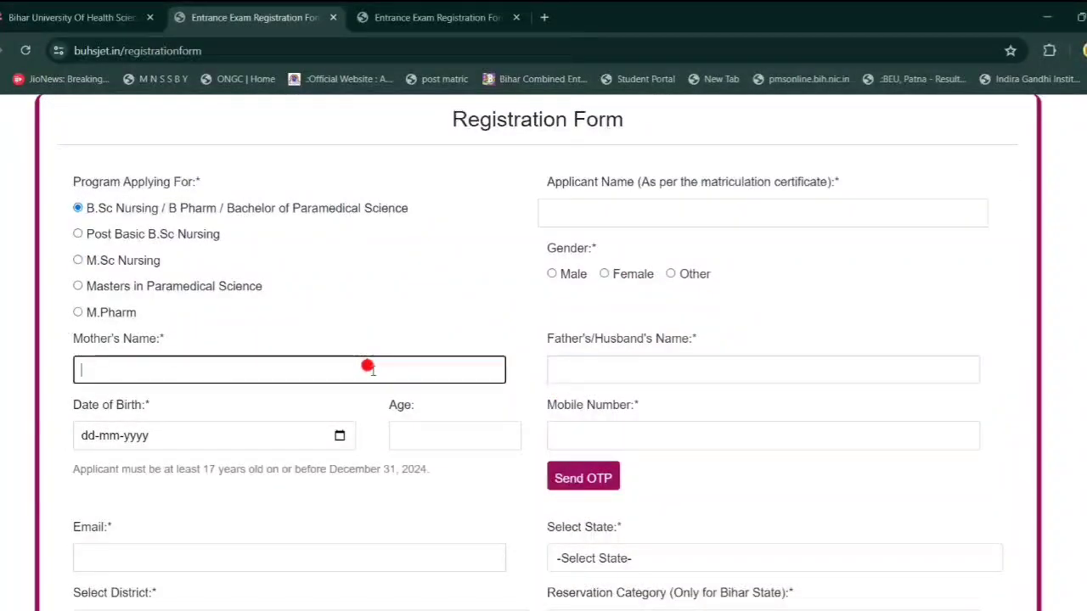
{"action": "left_click", "coordinate": [557, 364]}
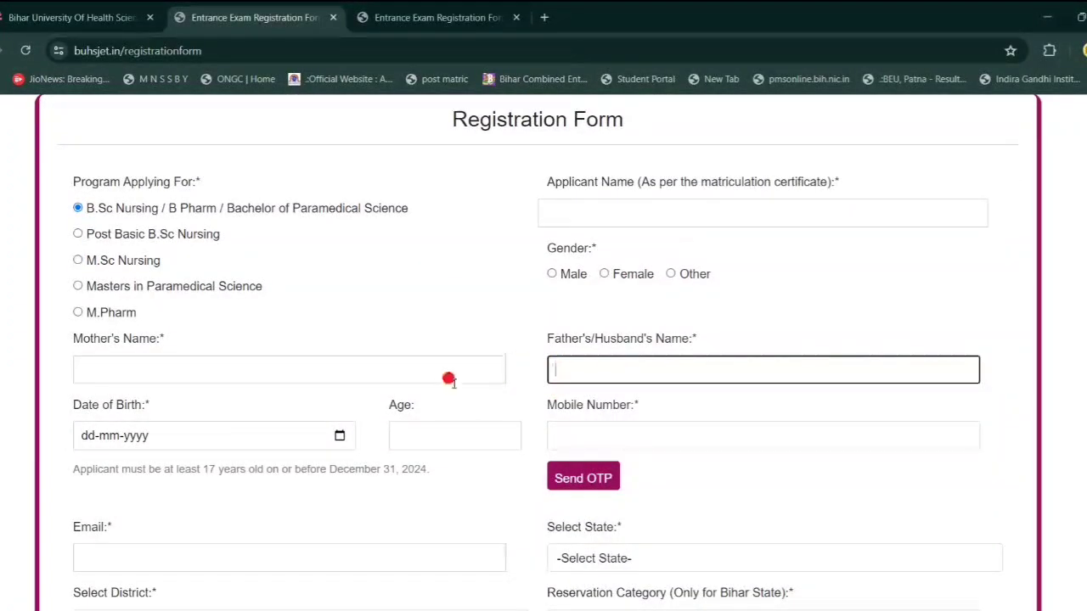
{"action": "left_click", "coordinate": [281, 433]}
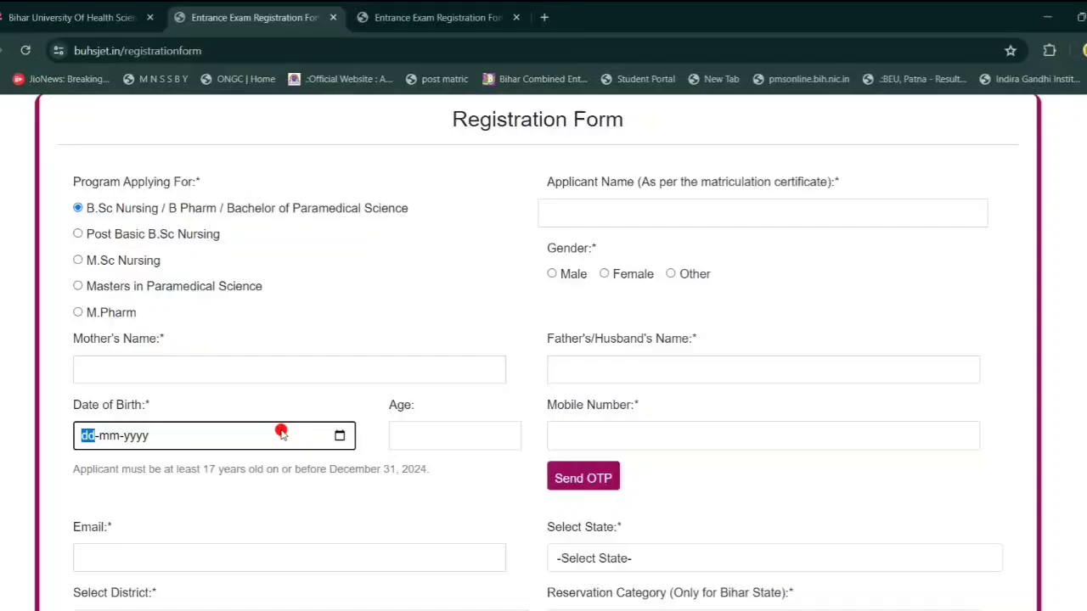
{"action": "left_click", "coordinate": [407, 436]}
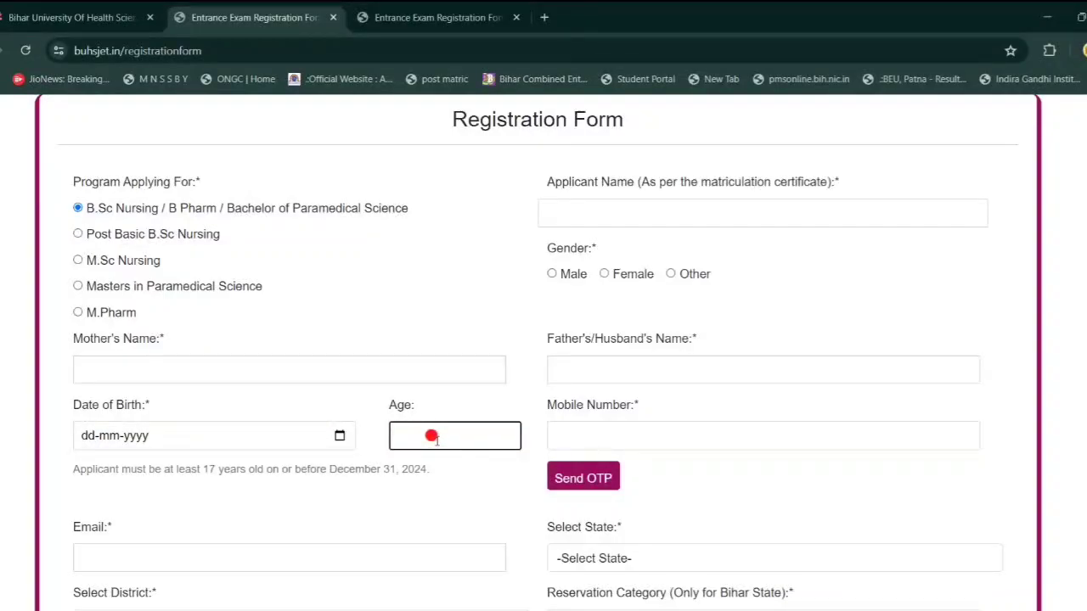
{"action": "left_click", "coordinate": [578, 433]}
{"action": "scroll", "coordinate": [581, 437], "scroll_direction": "down", "scroll_amount": 1}
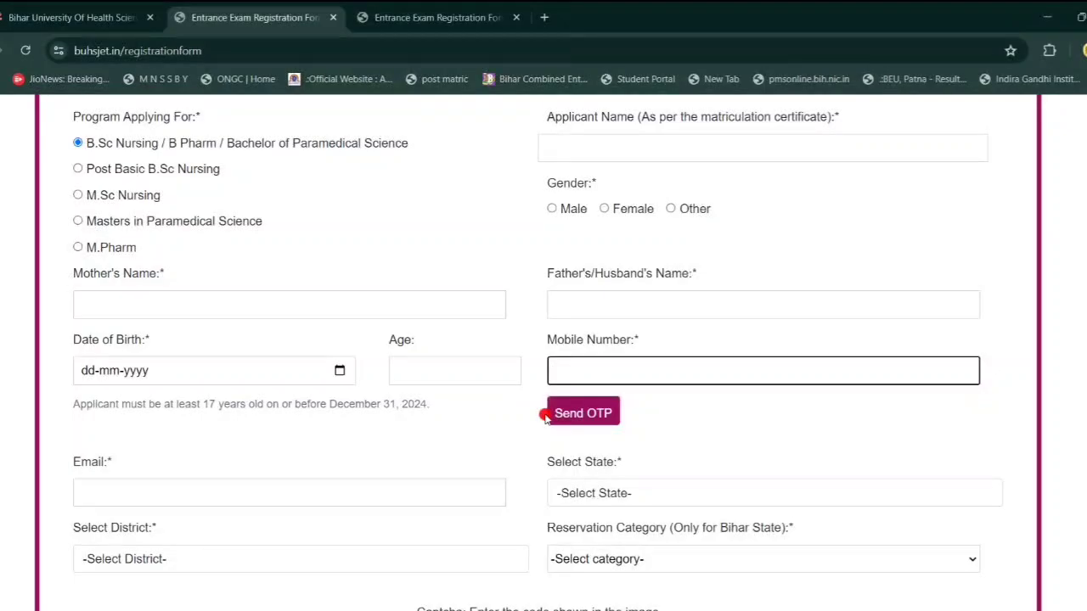
- Go through the registration form's email field and the options for state, district and reservation category
{"action": "scroll", "coordinate": [420, 366], "scroll_direction": "down", "scroll_amount": 1}
{"action": "left_click", "coordinate": [383, 404]}
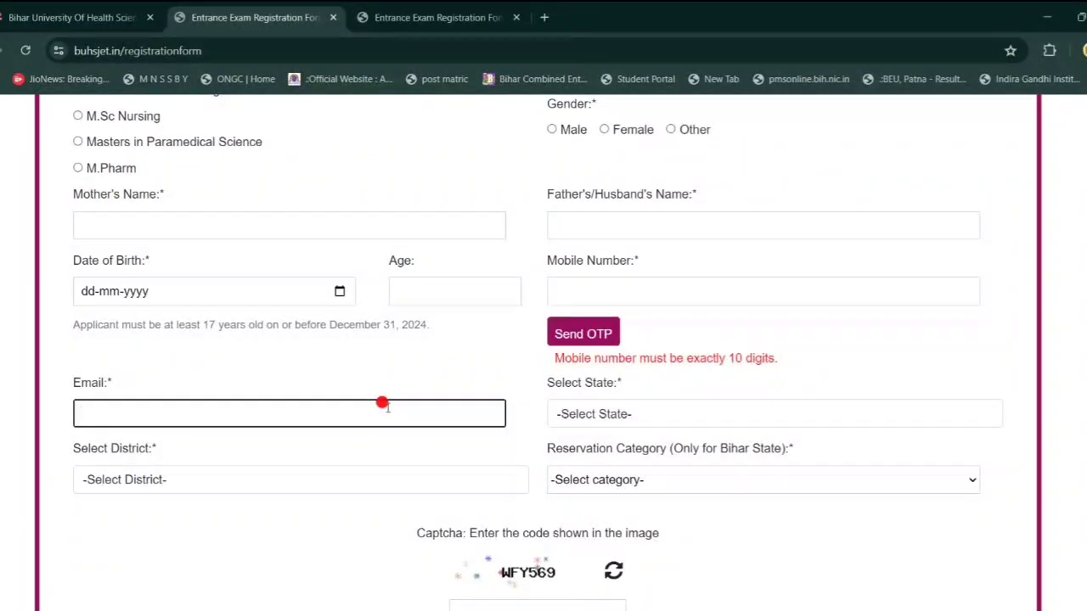
{"action": "left_click", "coordinate": [562, 408]}
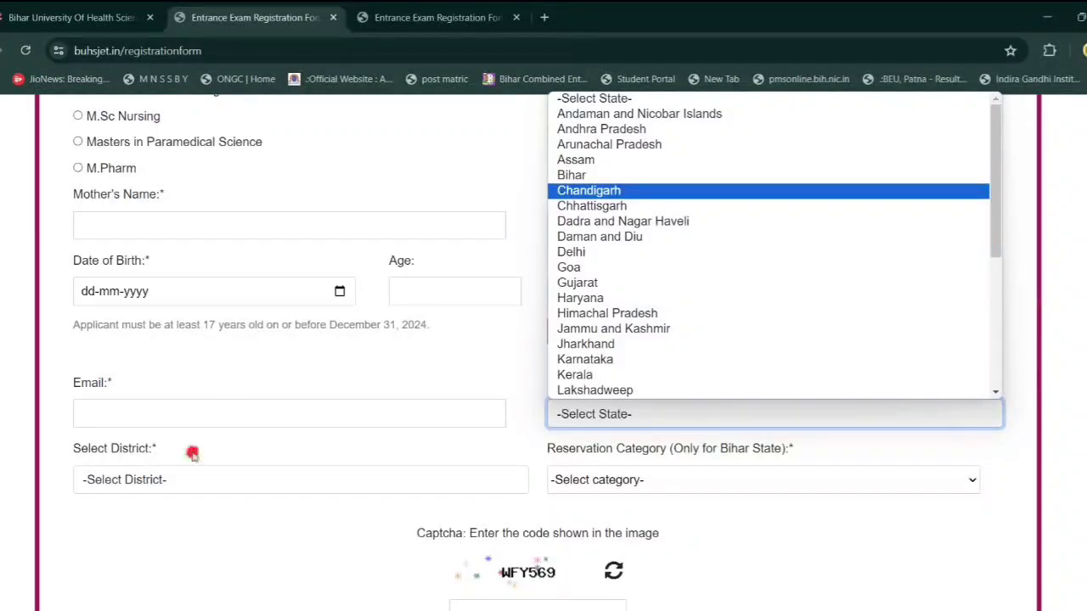
{"action": "left_click", "coordinate": [178, 480]}
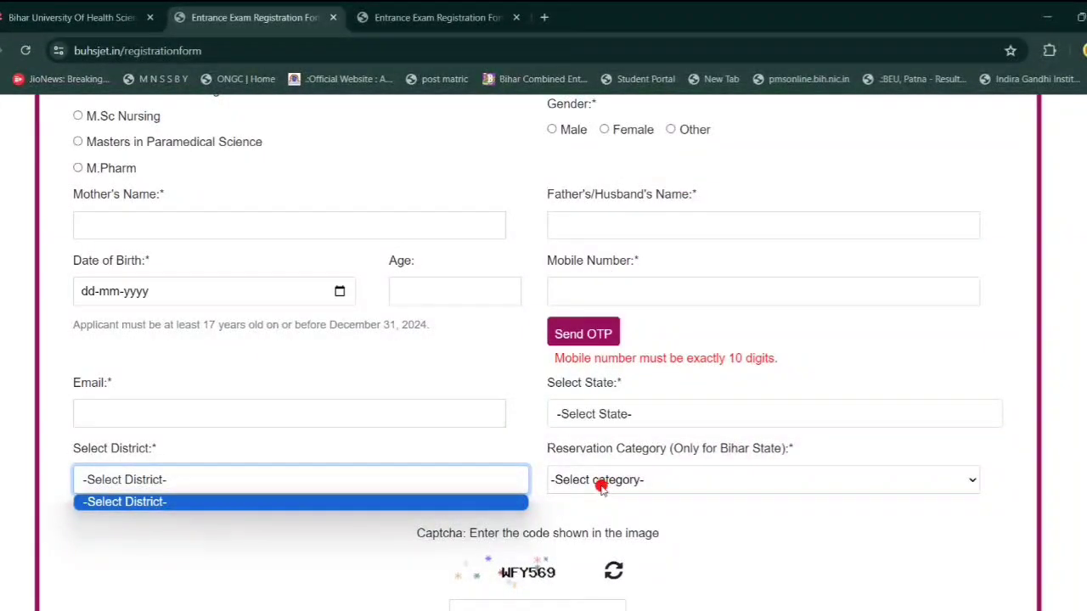
{"action": "left_click", "coordinate": [636, 471]}
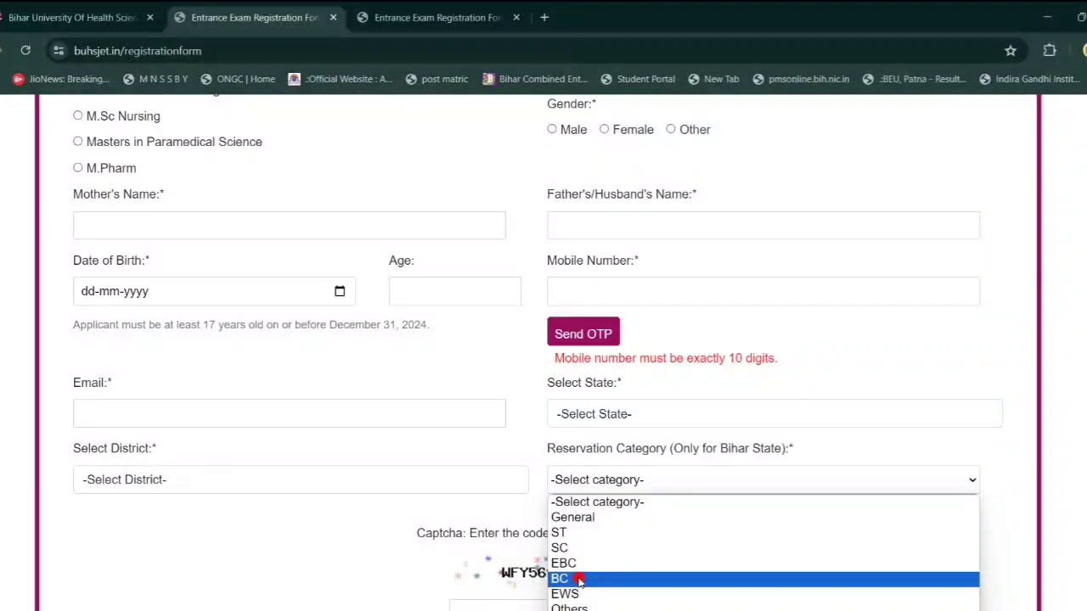
{"action": "left_click", "coordinate": [512, 557]}
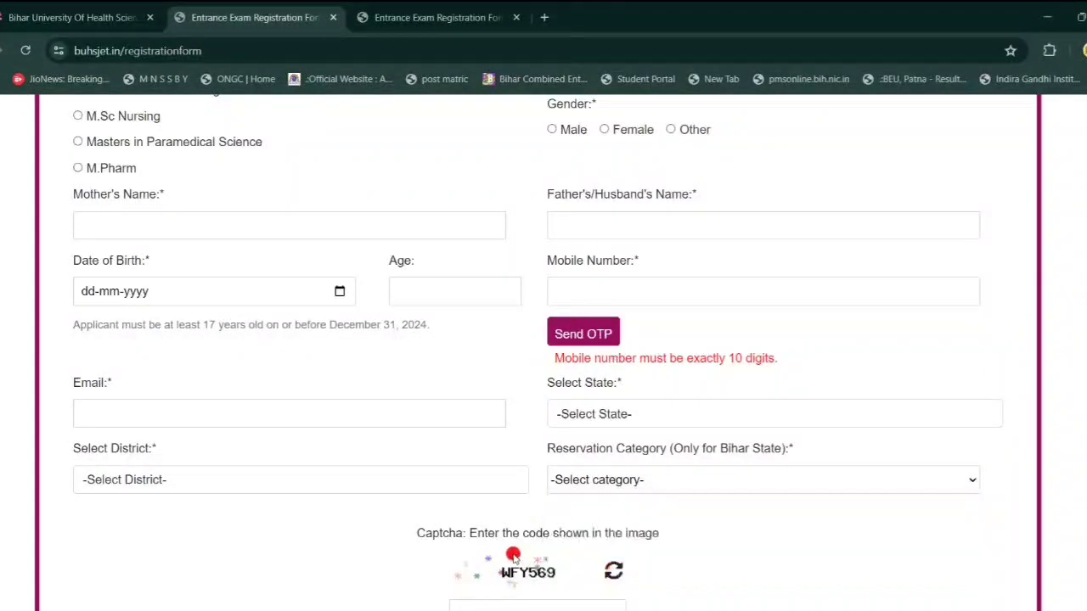
- Submit the completed registration form
{"action": "scroll", "coordinate": [513, 556], "scroll_direction": "down", "scroll_amount": 2}
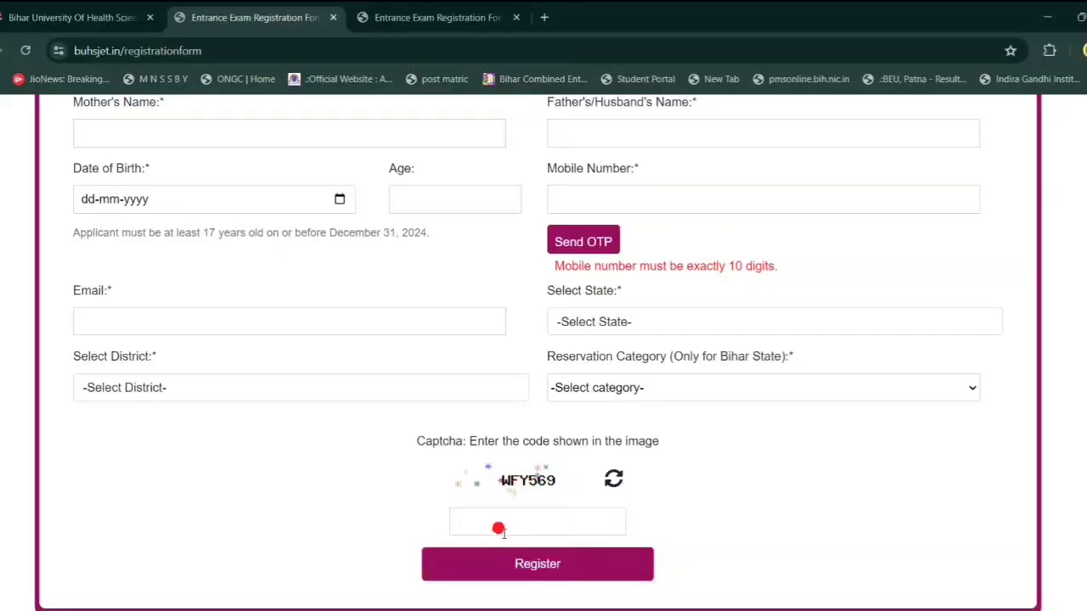
{"action": "scroll", "coordinate": [508, 526], "scroll_direction": "down", "scroll_amount": 1}
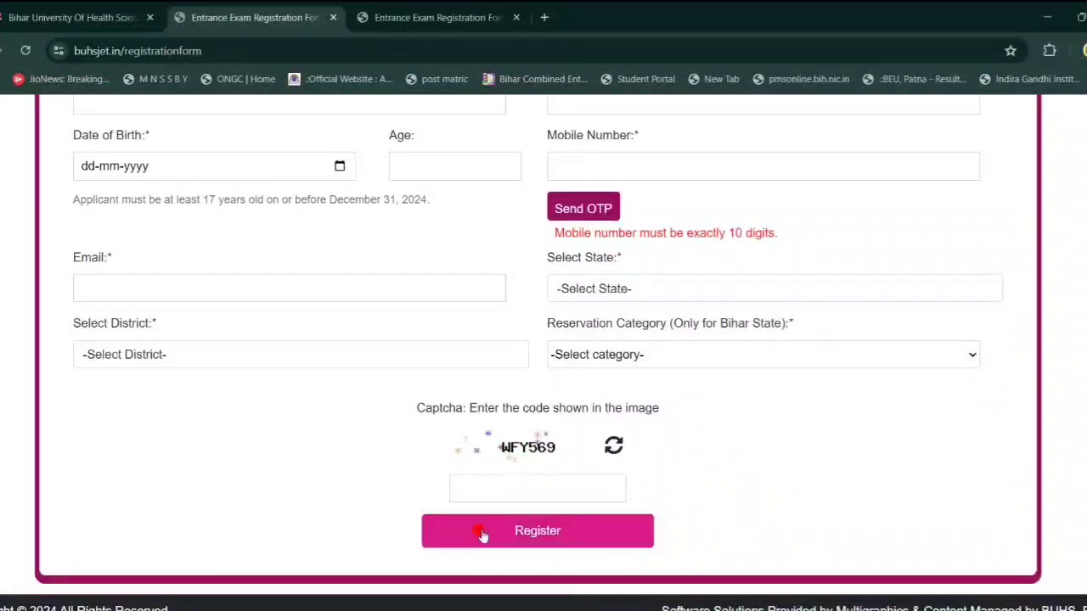
{"action": "left_click", "coordinate": [490, 540]}
{"action": "left_click", "coordinate": [510, 543]}
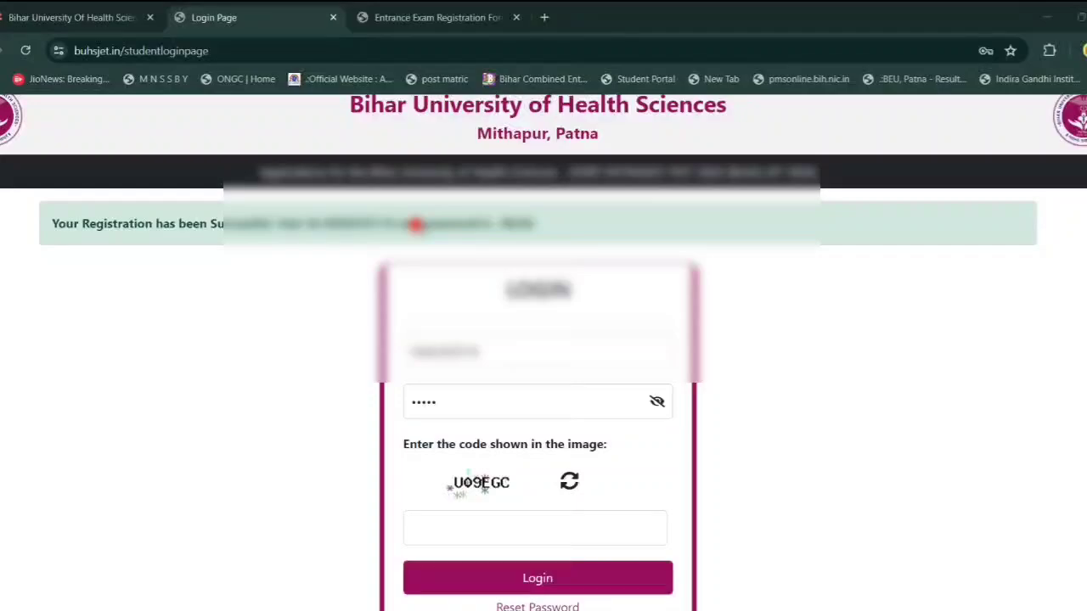
- Log in to the newly registered candidate account to open its application form
{"action": "scroll", "coordinate": [415, 223], "scroll_direction": "down", "scroll_amount": 1}
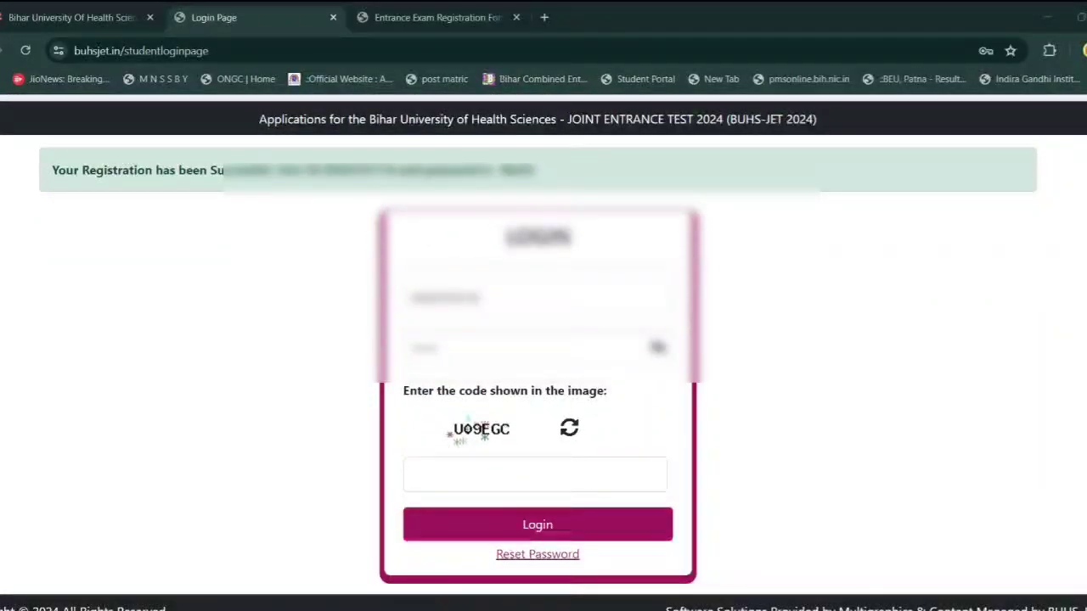
{"action": "left_click", "coordinate": [499, 514]}
{"action": "scroll", "coordinate": [498, 504], "scroll_direction": "down", "scroll_amount": 2}
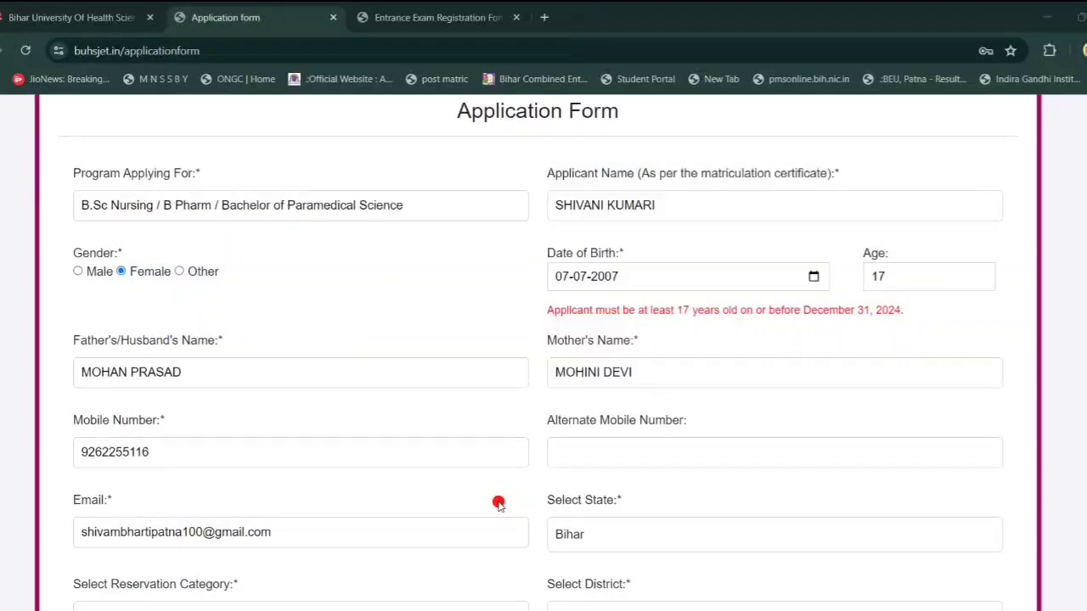
- Set the applicant's nationality to Indian and Physically Handicapped to No in the application form
{"action": "scroll", "coordinate": [499, 504], "scroll_direction": "down", "scroll_amount": 1}
{"action": "scroll", "coordinate": [499, 504], "scroll_direction": "down", "scroll_amount": 2}
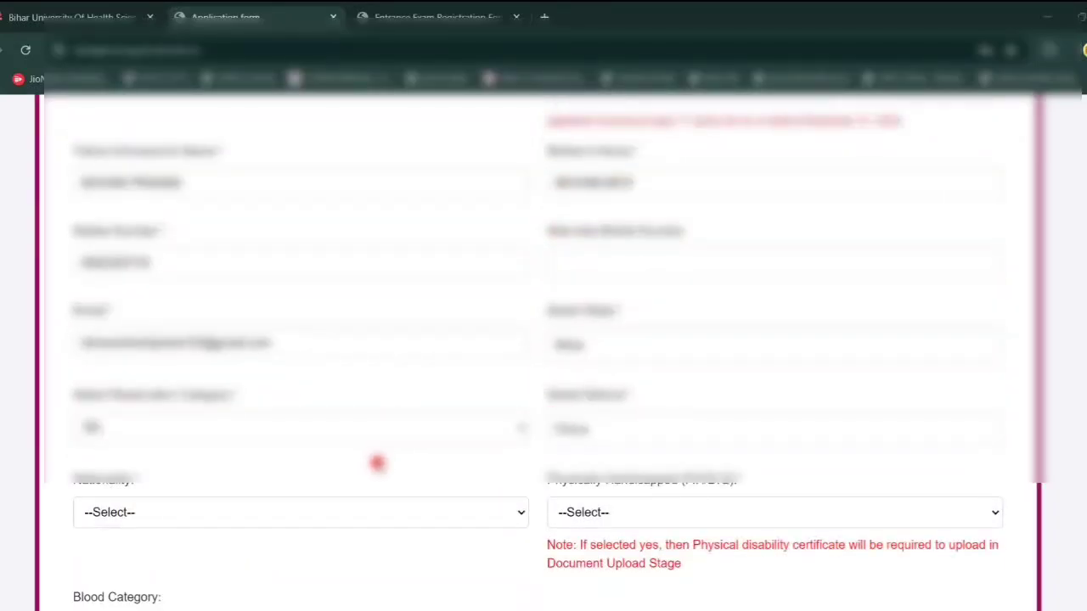
{"action": "scroll", "coordinate": [377, 461], "scroll_direction": "down", "scroll_amount": 2}
{"action": "left_click", "coordinate": [268, 382]}
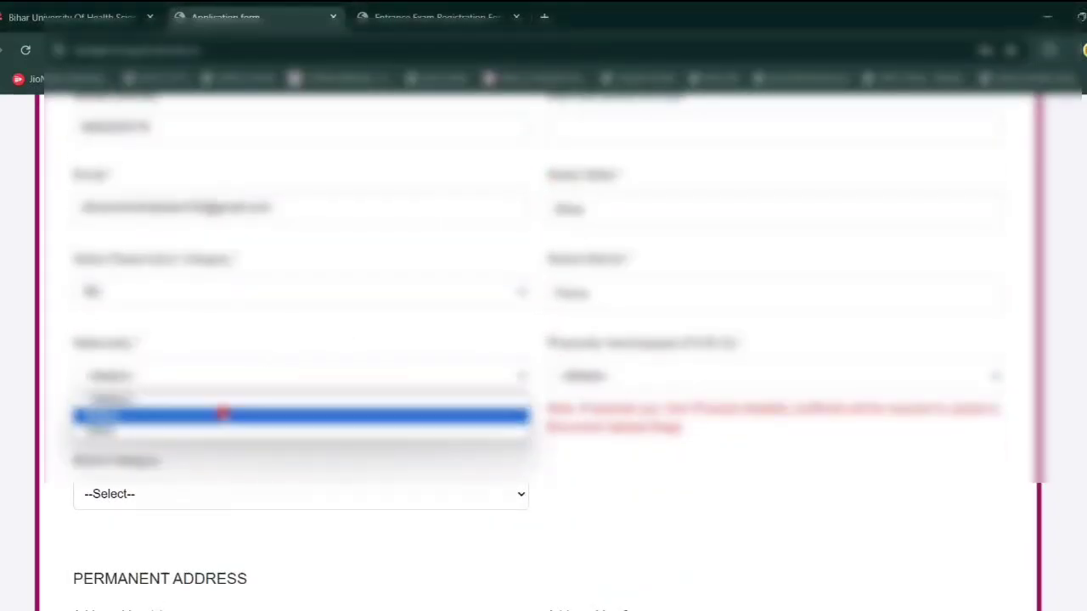
{"action": "left_click", "coordinate": [221, 414]}
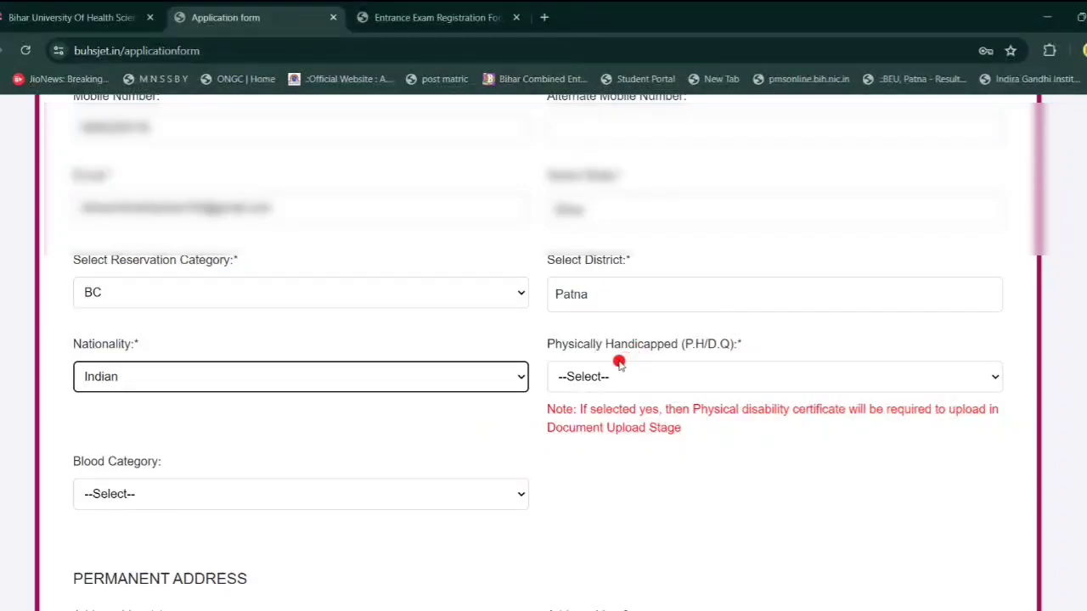
{"action": "left_click", "coordinate": [604, 376]}
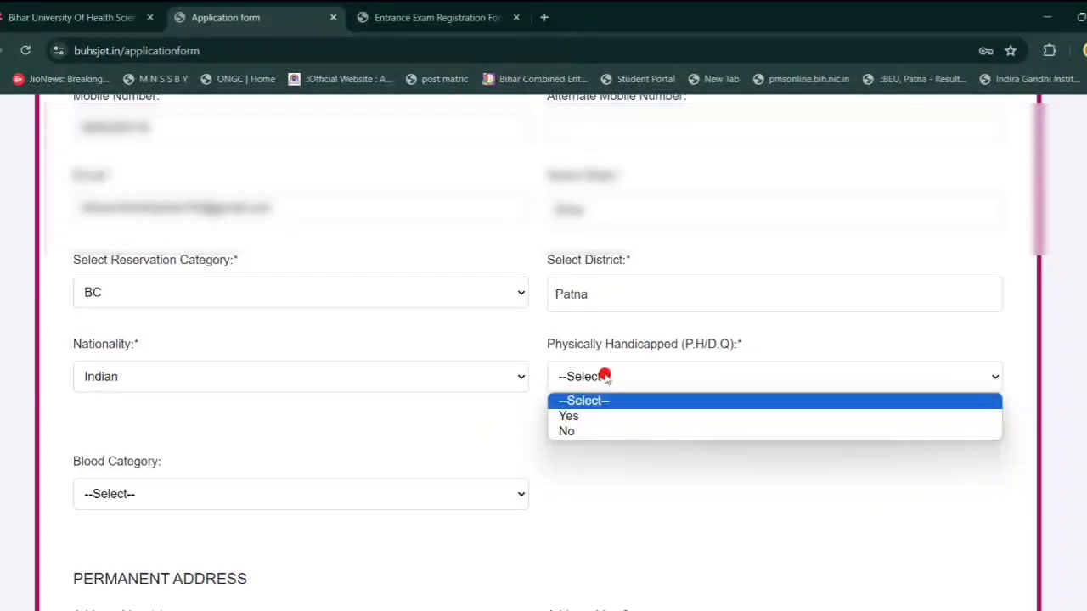
{"action": "left_click", "coordinate": [569, 431]}
- Set the applicant's blood category to A+
{"action": "scroll", "coordinate": [339, 473], "scroll_direction": "down", "scroll_amount": 1}
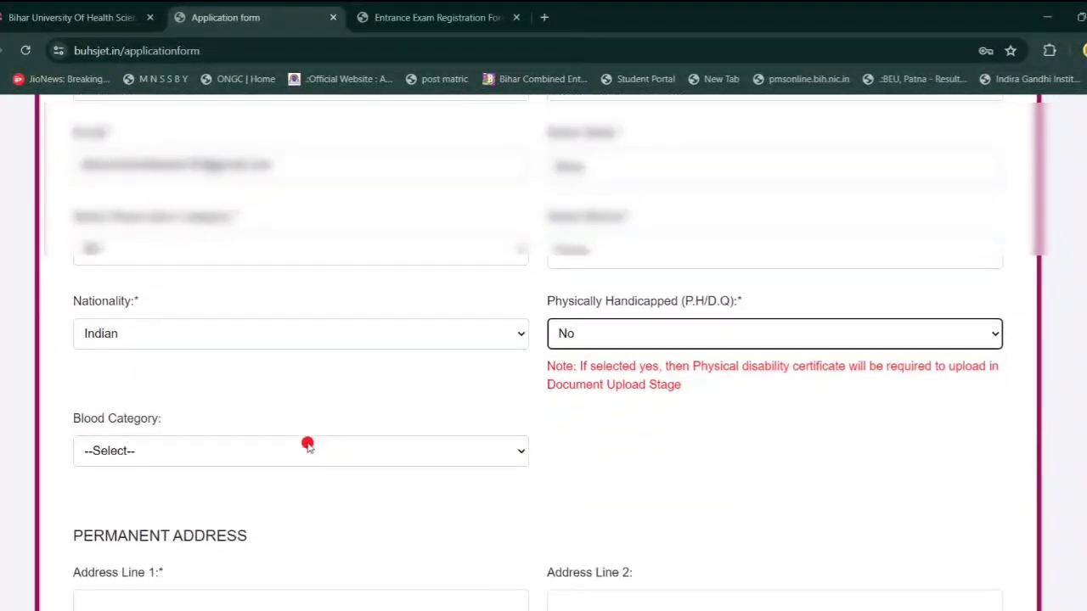
{"action": "left_click", "coordinate": [269, 451]}
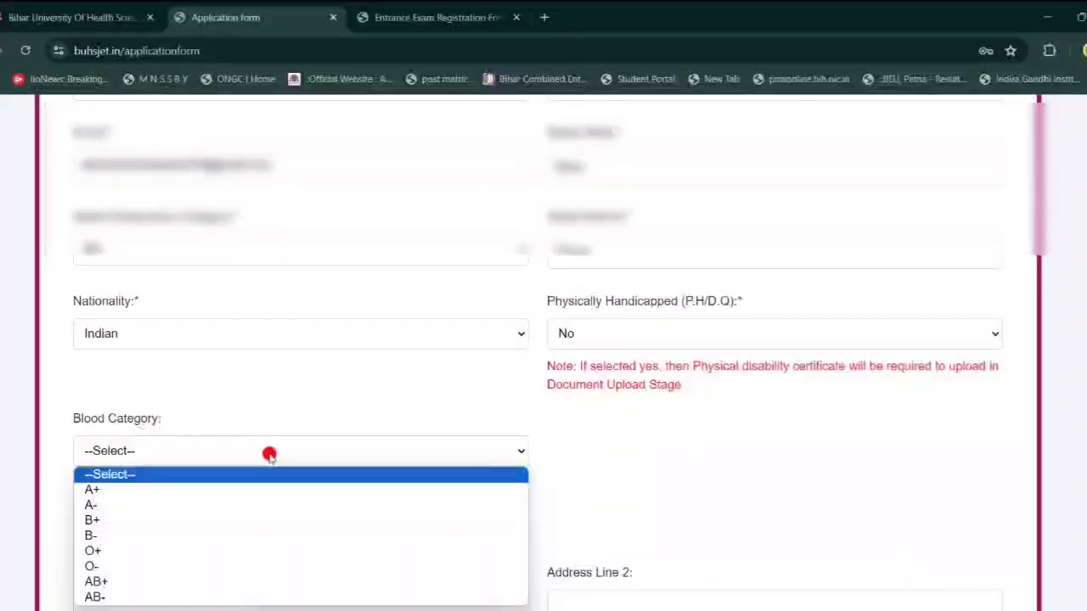
{"action": "left_click", "coordinate": [224, 491]}
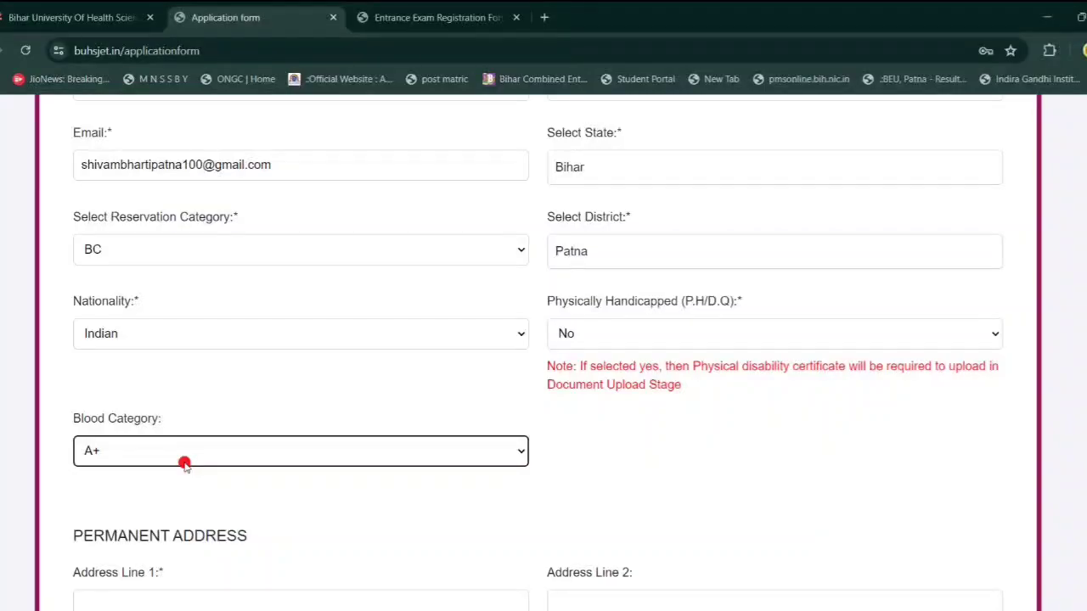
- Submit the application form with the personal and address details
{"action": "scroll", "coordinate": [185, 464], "scroll_direction": "down", "scroll_amount": 5}
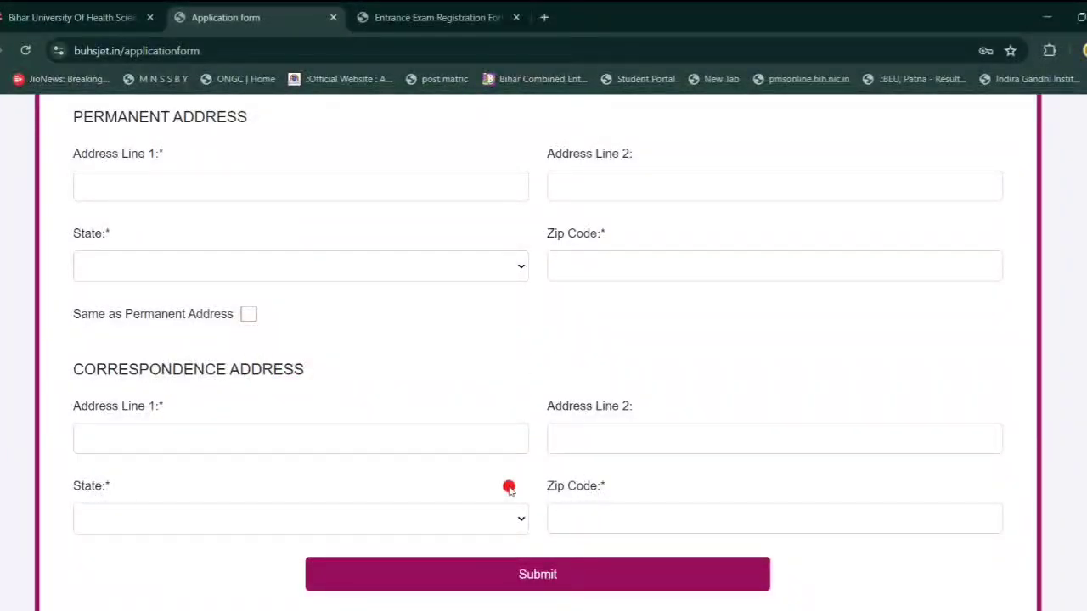
{"action": "left_click", "coordinate": [488, 574]}
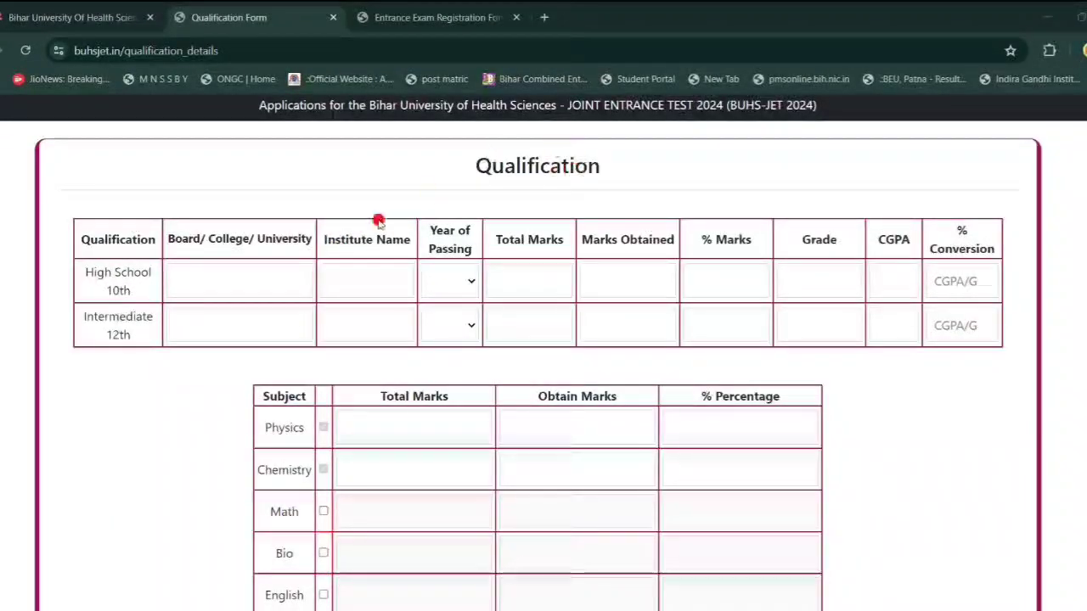
- Go through the High School 10th qualification fields, from board, institute and year of passing to marks and CGPA
{"action": "left_click", "coordinate": [223, 288]}
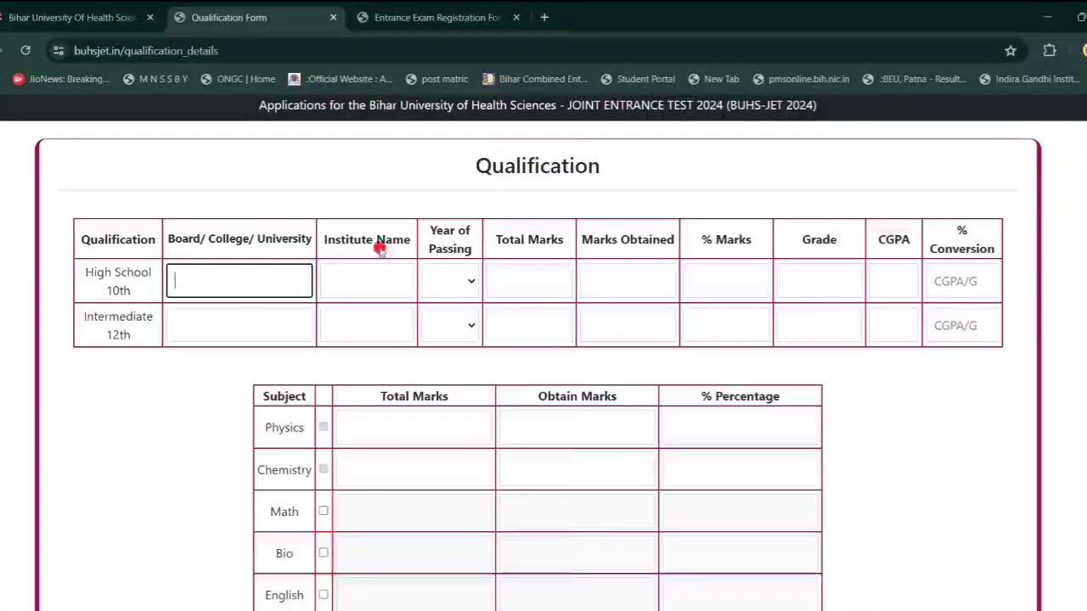
{"action": "left_click", "coordinate": [364, 280]}
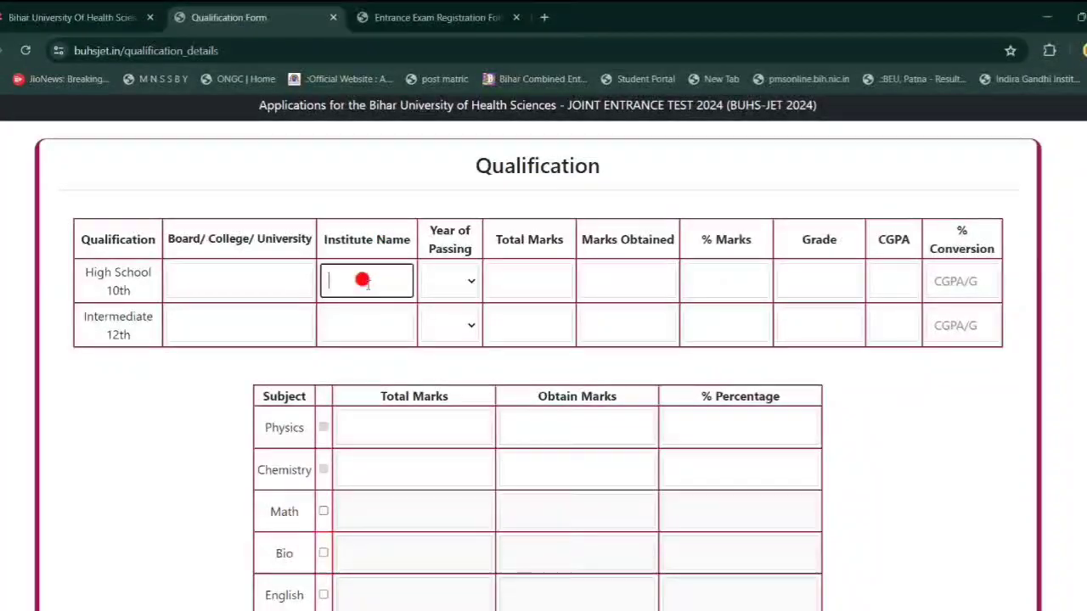
{"action": "left_click", "coordinate": [449, 278]}
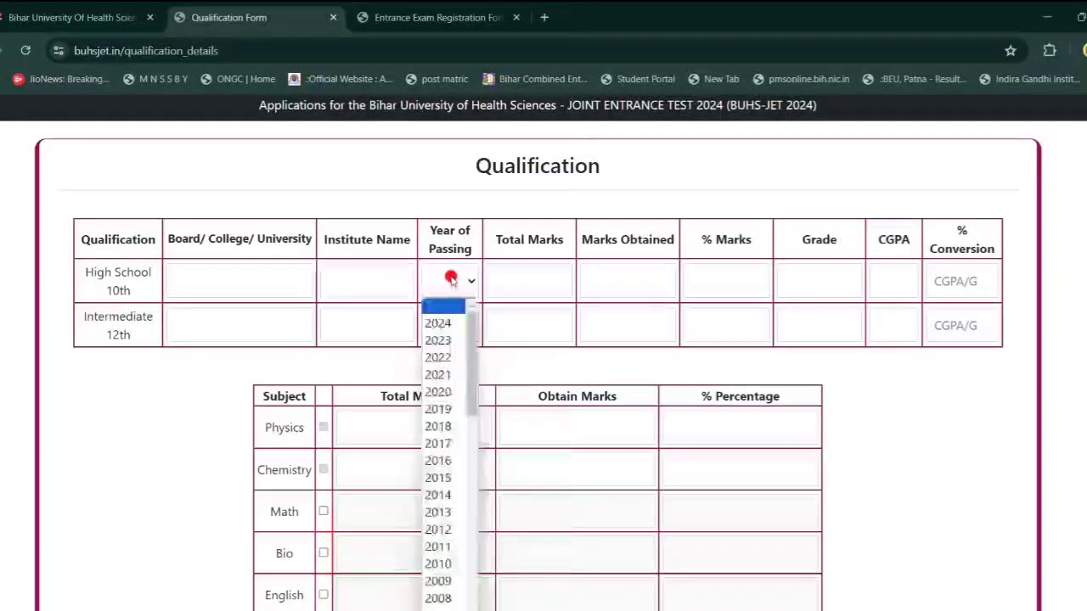
{"action": "left_click", "coordinate": [532, 281]}
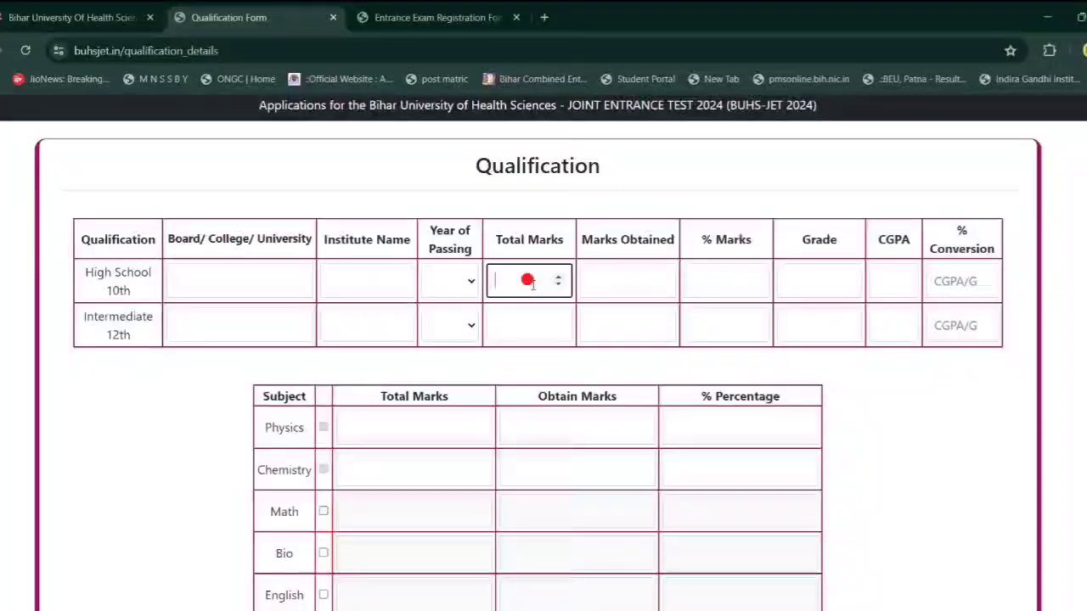
{"action": "left_click", "coordinate": [608, 273]}
{"action": "left_click", "coordinate": [710, 274]}
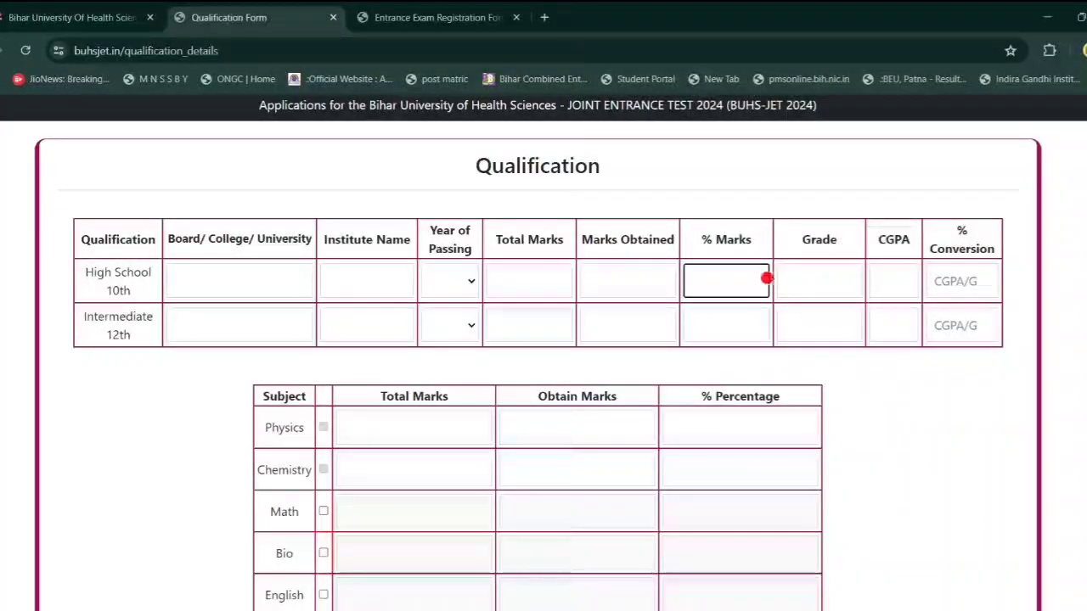
{"action": "left_click", "coordinate": [879, 269]}
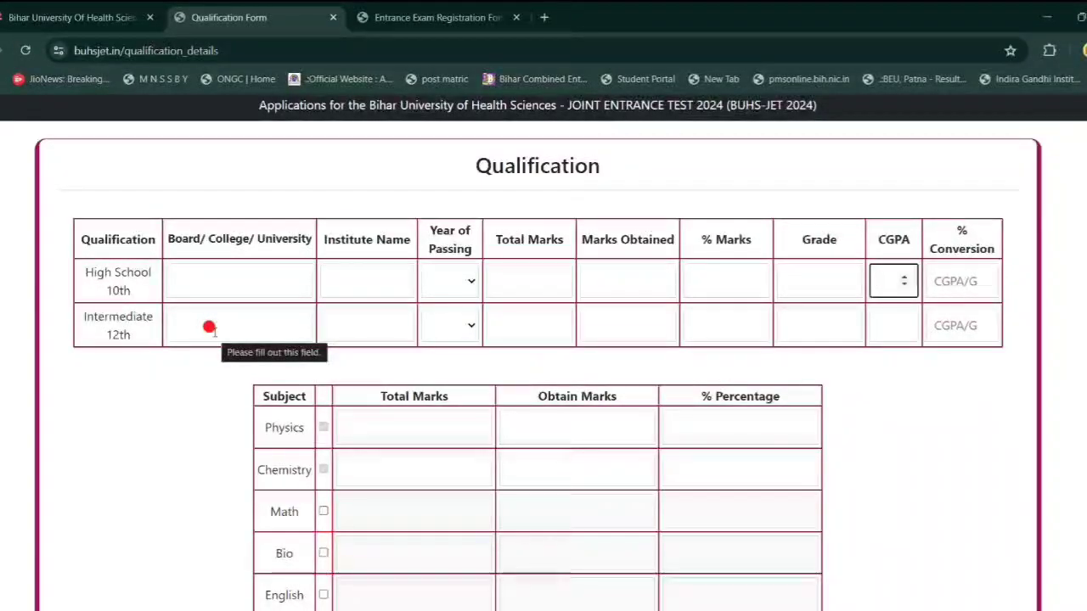
- Enter the Physics marks in the subject table as 80 obtained out of 100 total
{"action": "scroll", "coordinate": [209, 327], "scroll_direction": "down", "scroll_amount": 2}
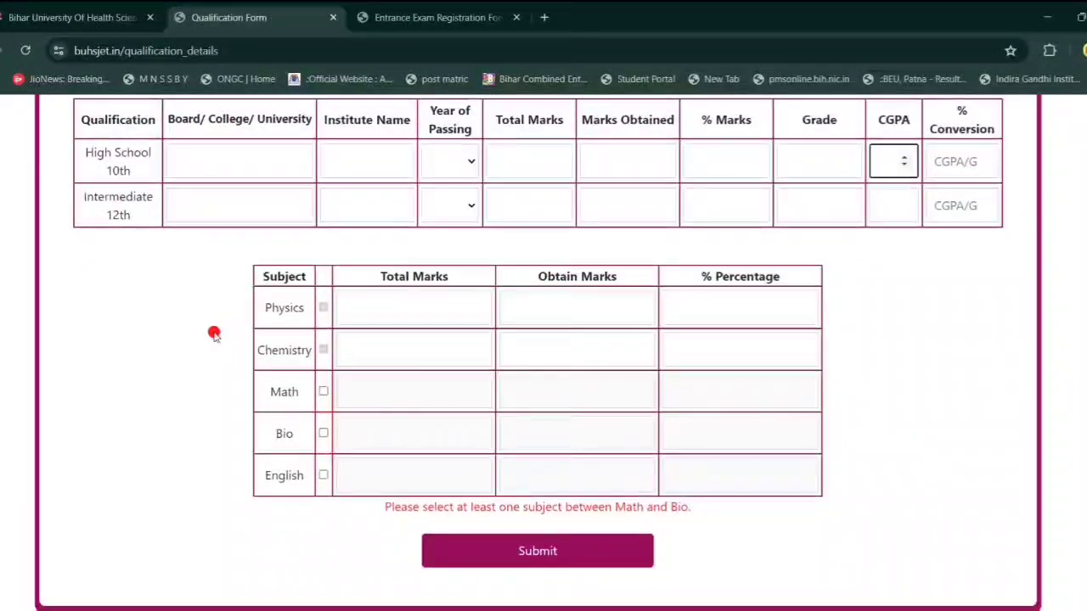
{"action": "left_click", "coordinate": [395, 299]}
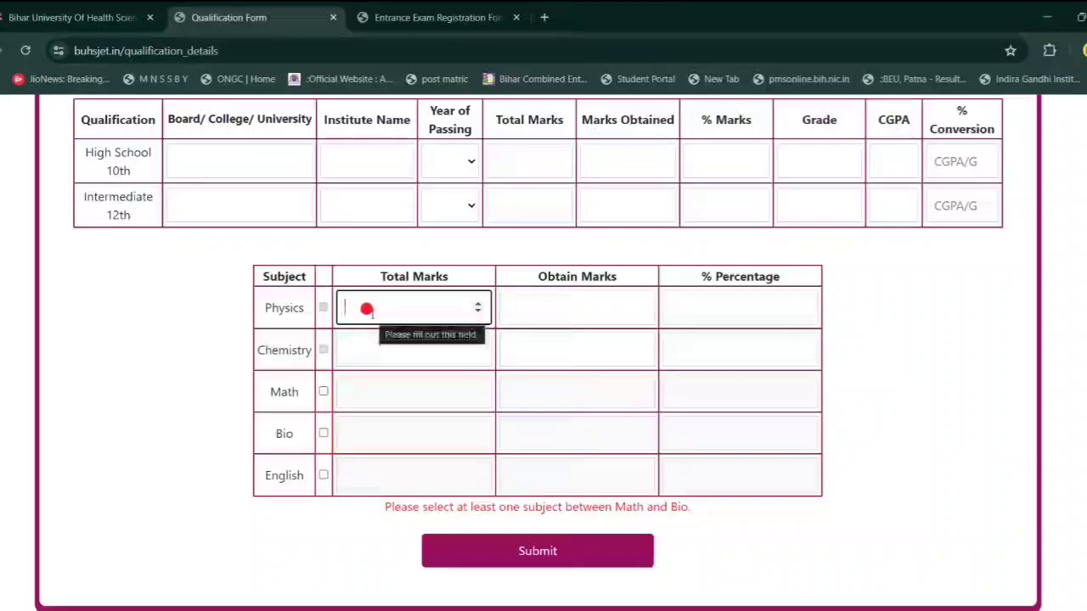
{"action": "type", "text": "100"}
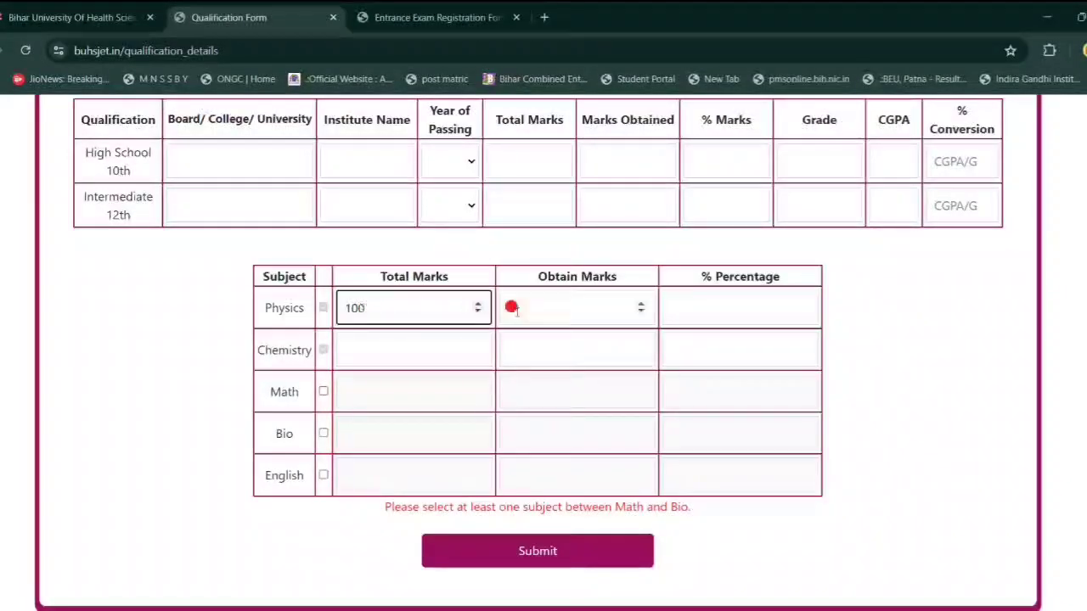
{"action": "left_click", "coordinate": [511, 308]}
{"action": "type", "text": "8"}
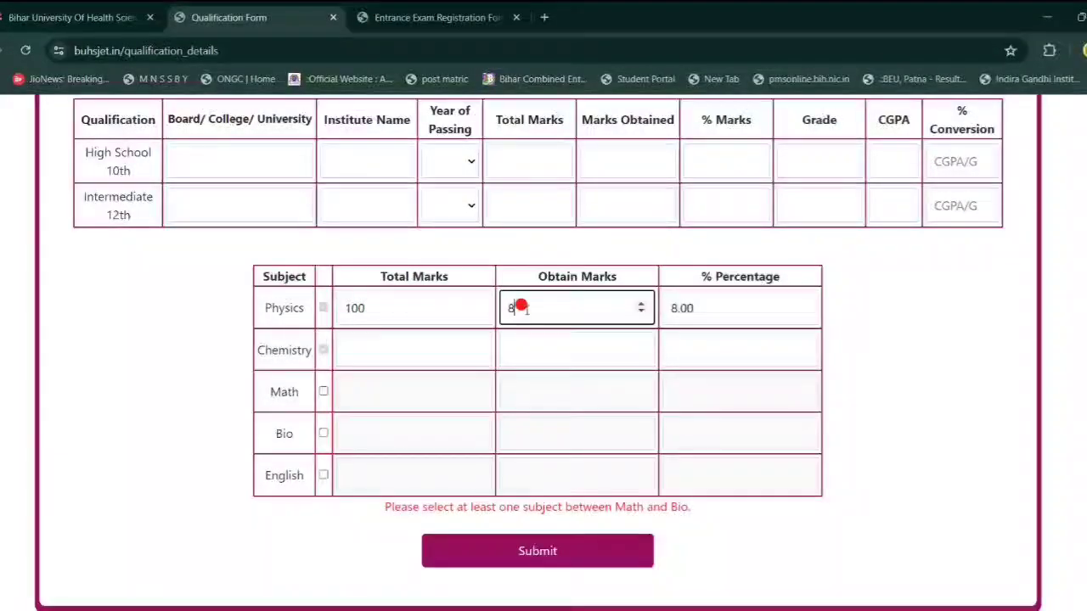
{"action": "type", "text": "0"}
- Enter the Chemistry marks as 75 obtained out of 100 total and submit the qualification details
{"action": "left_click", "coordinate": [352, 340]}
{"action": "type", "text": "100"}
{"action": "key", "text": "Tab"}
{"action": "type", "text": "75"}
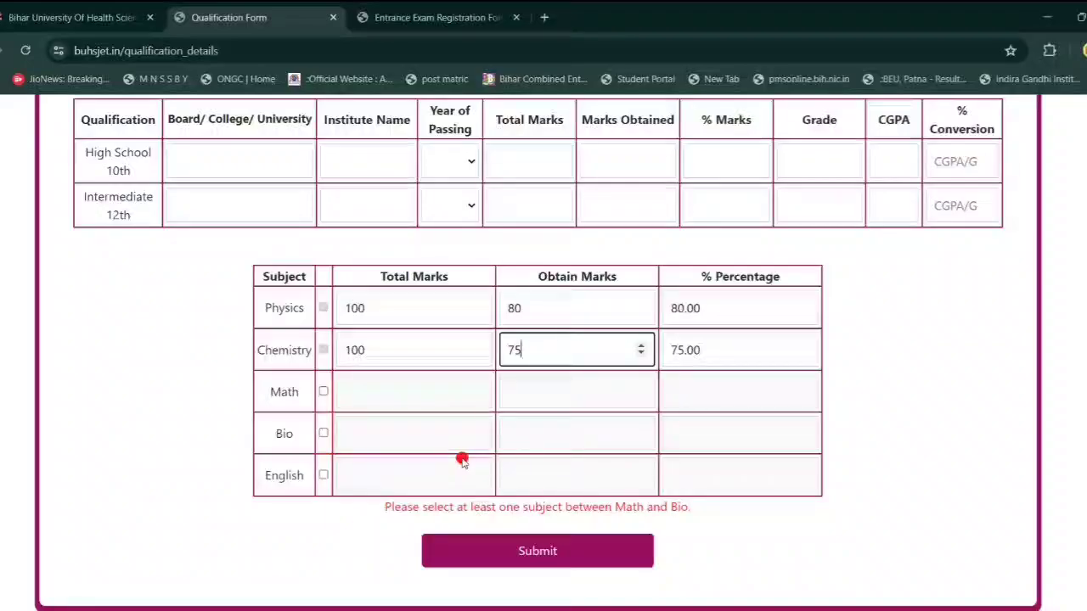
{"action": "left_click", "coordinate": [513, 554]}
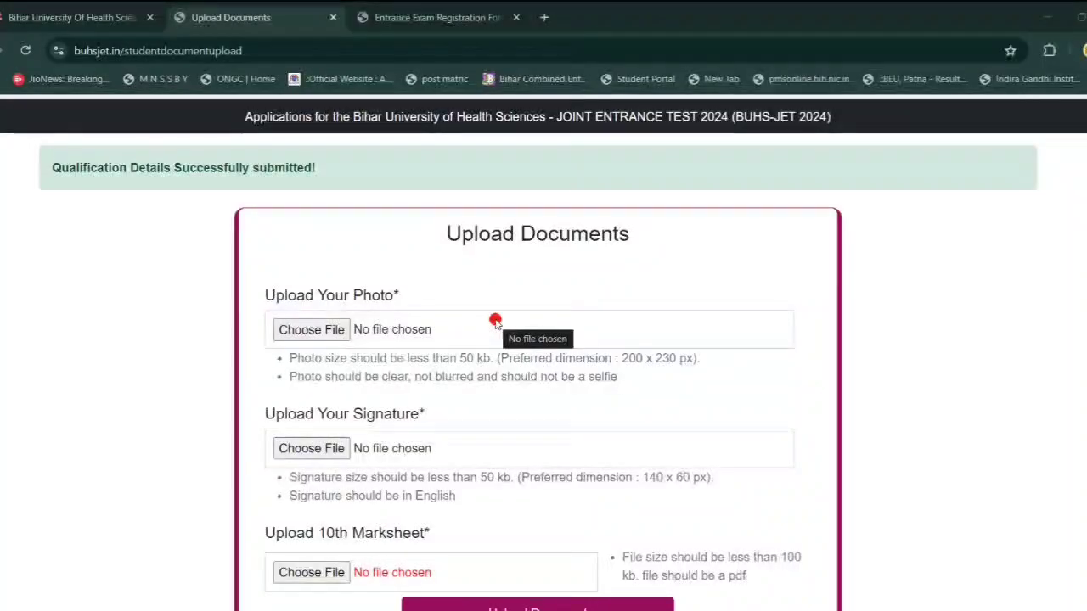
- Upload the applicant's photo, the signature image Pi7_Tool_imresizer-1713018077426.jpg and details.pdf as the 10th marksheet
{"action": "scroll", "coordinate": [495, 321], "scroll_direction": "down", "scroll_amount": 1}
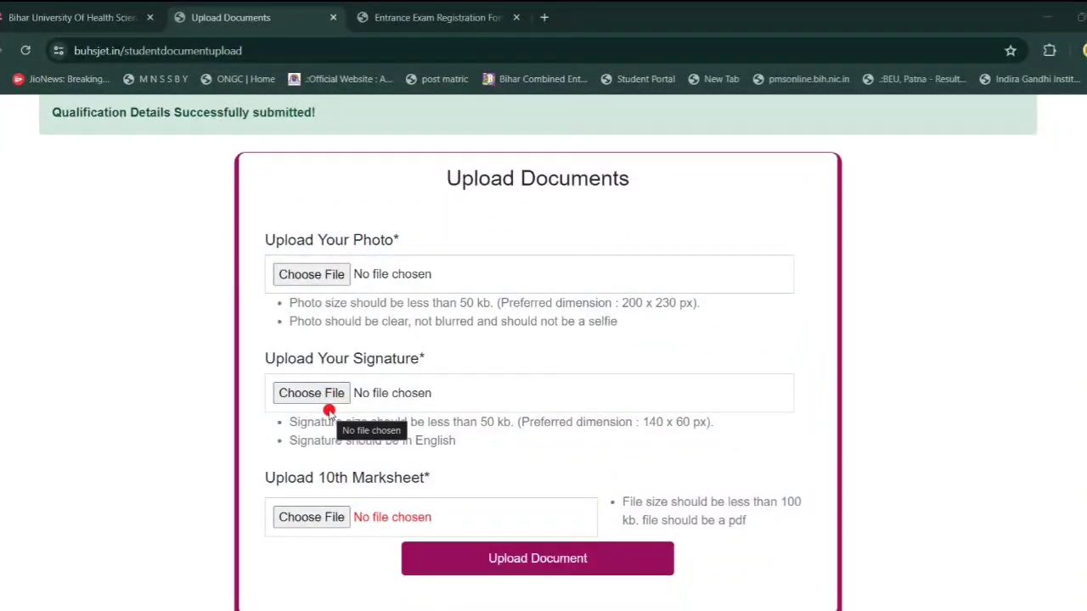
{"action": "scroll", "coordinate": [323, 505], "scroll_direction": "down", "scroll_amount": 1}
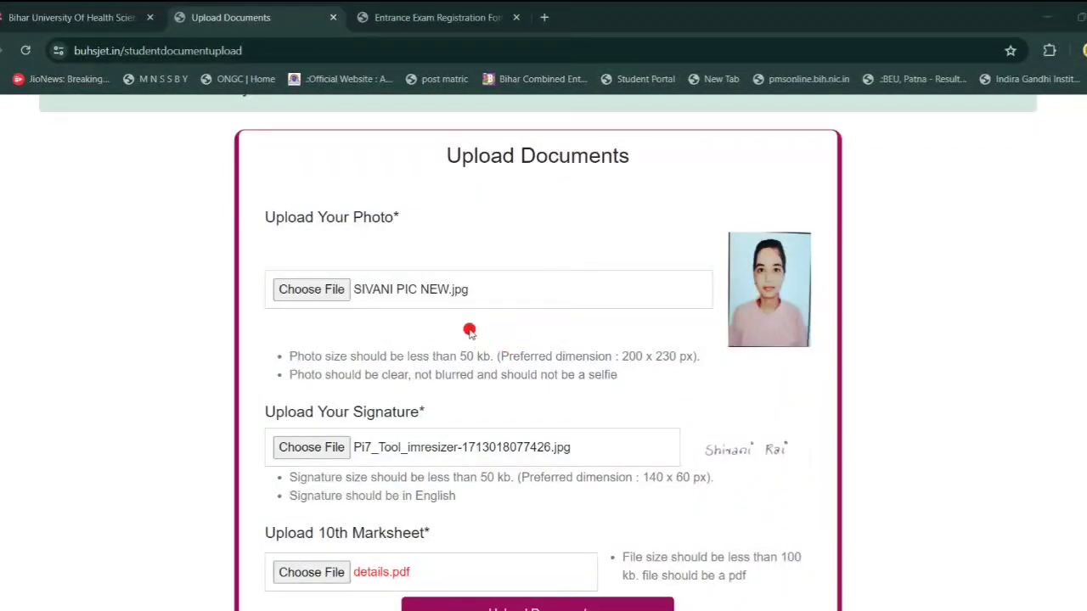
{"action": "scroll", "coordinate": [459, 348], "scroll_direction": "down", "scroll_amount": 2}
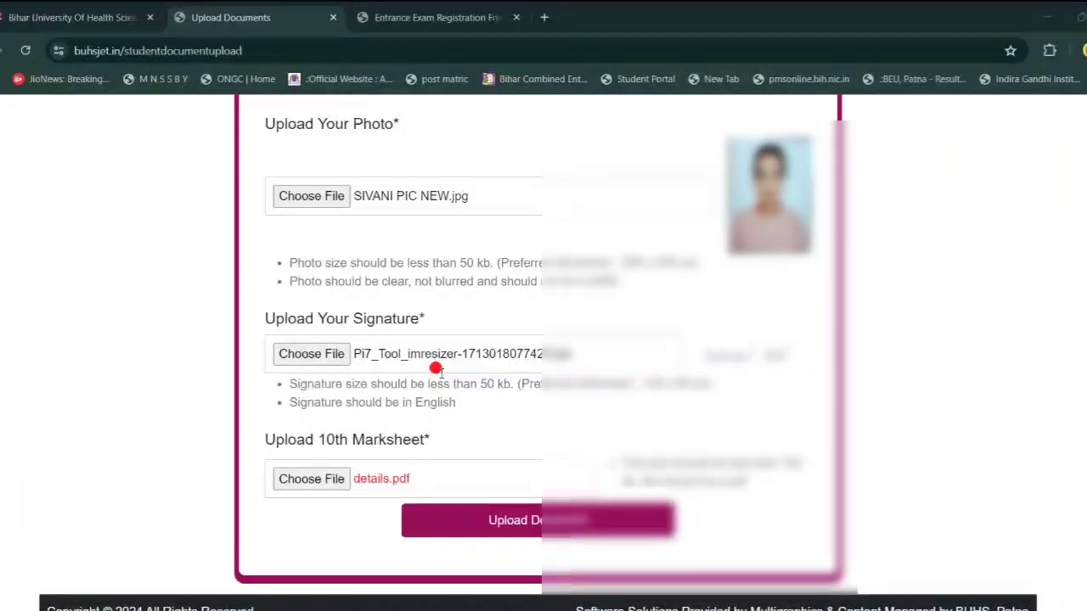
{"action": "left_click", "coordinate": [523, 530]}
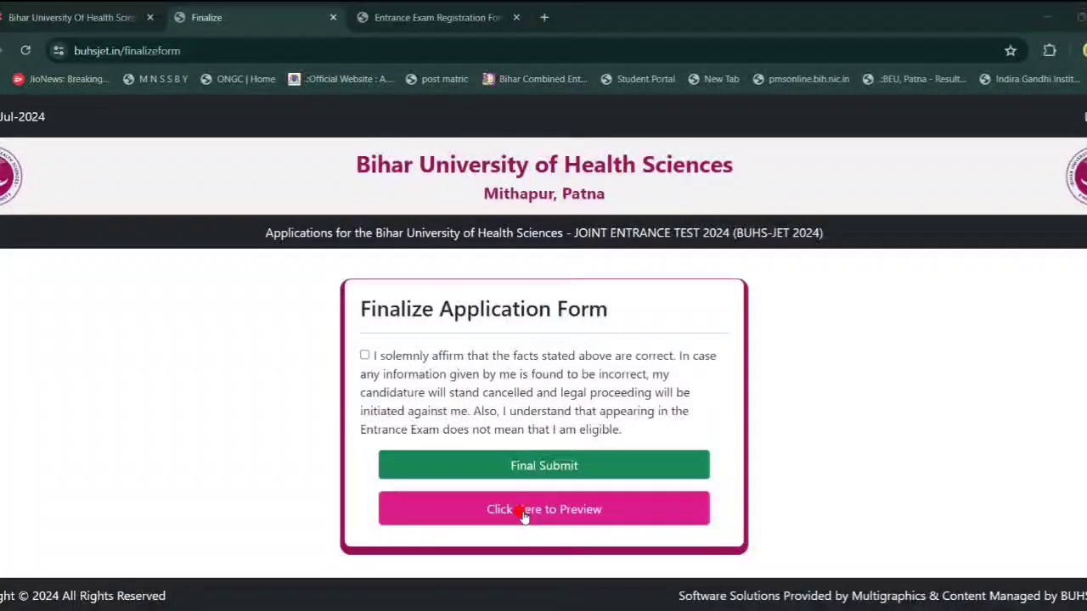
- Affirm the declaration on the finalize page and check the preview of the completed application form
{"action": "left_click", "coordinate": [364, 355]}
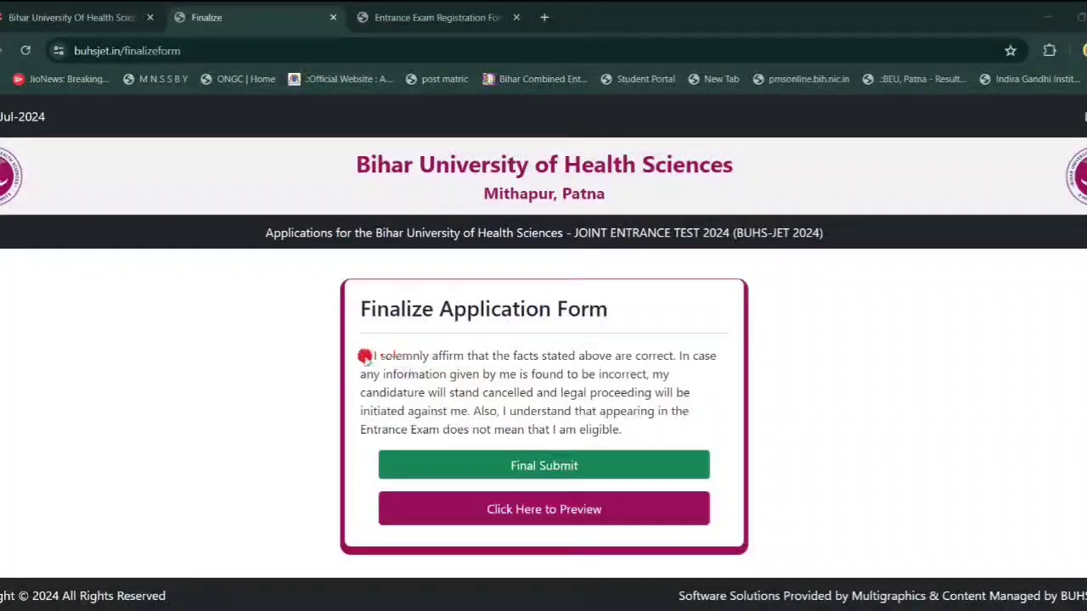
{"action": "left_click", "coordinate": [481, 520]}
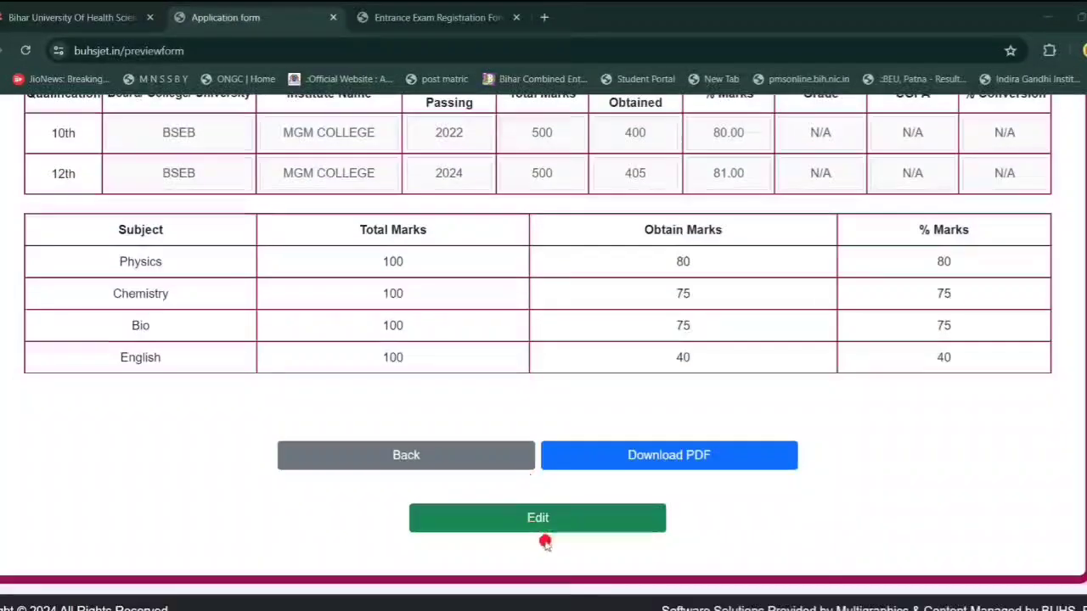
{"action": "left_click", "coordinate": [452, 457]}
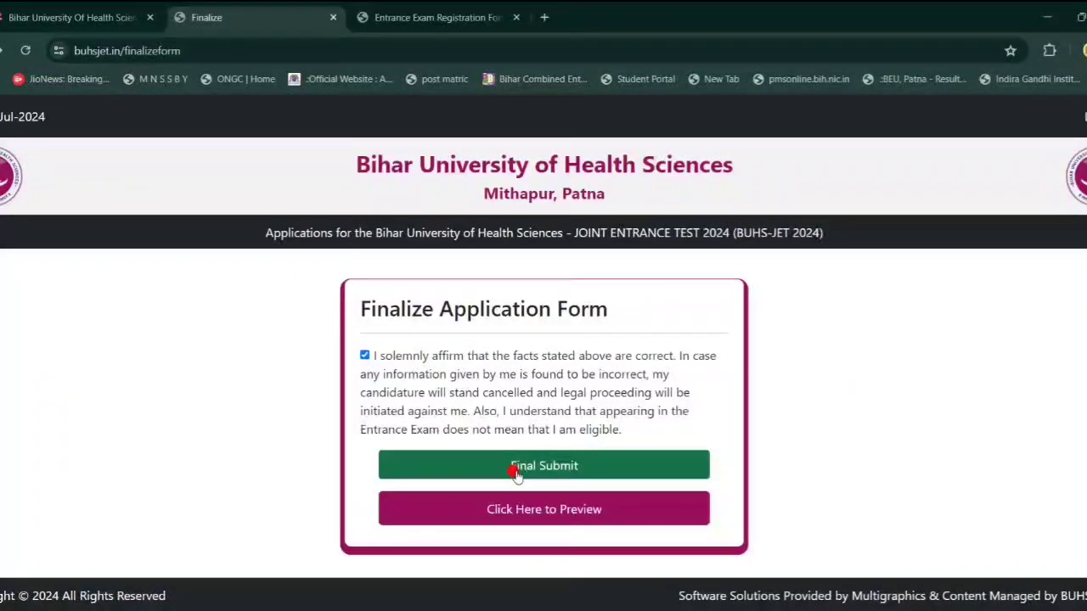
- Make the final submission of the application form and check its status and application fee
{"action": "left_click", "coordinate": [515, 469]}
{"action": "scroll", "coordinate": [475, 424], "scroll_direction": "down", "scroll_amount": 2}
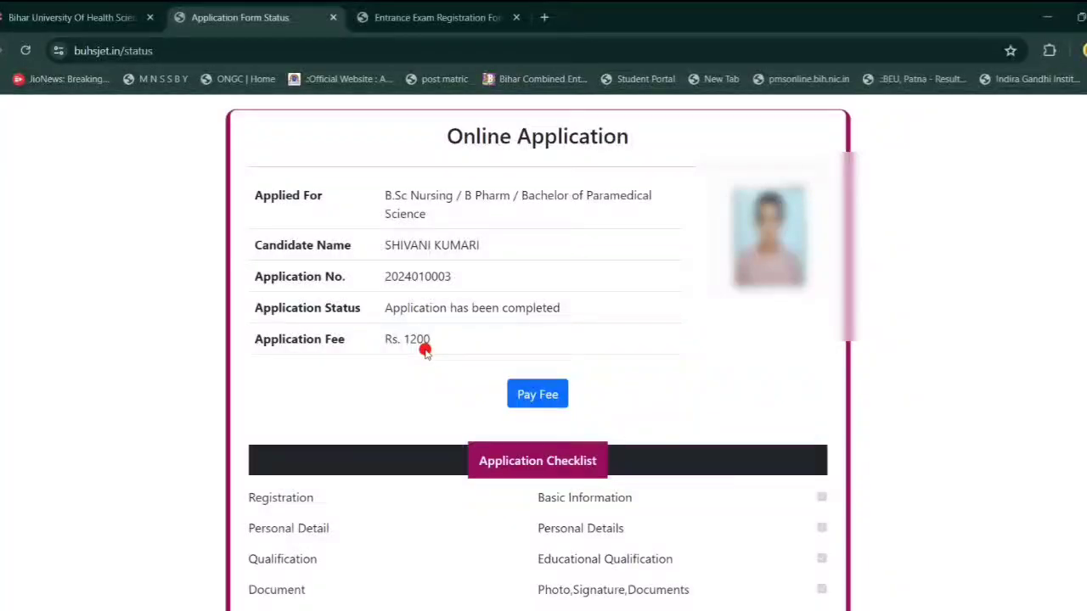
{"action": "scroll", "coordinate": [425, 351], "scroll_direction": "down", "scroll_amount": 1}
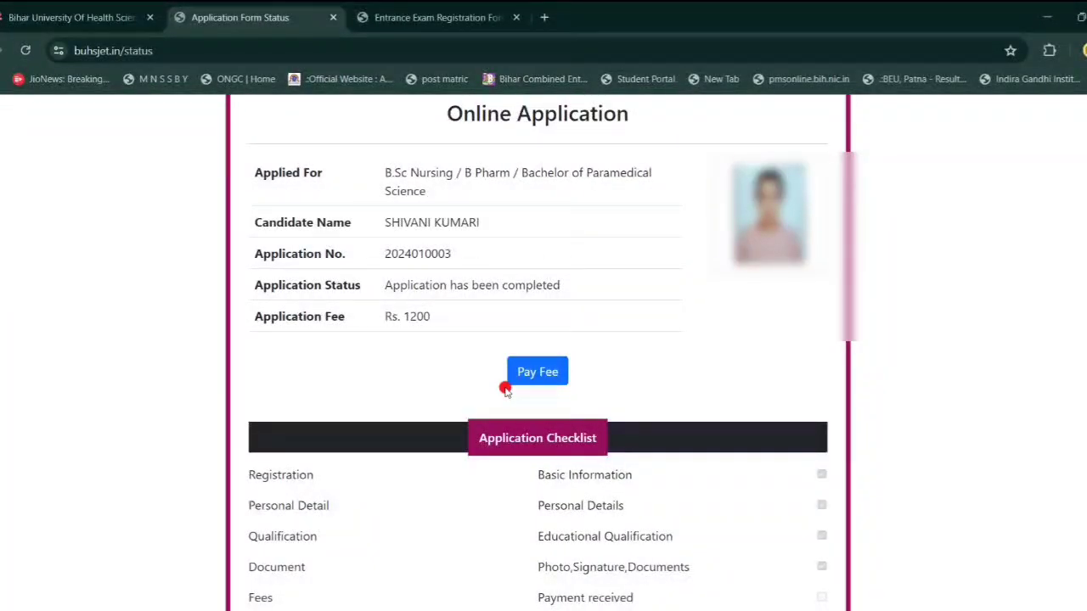
- Open the application fee payment page and choose UPI as the payment method
{"action": "left_click", "coordinate": [532, 375]}
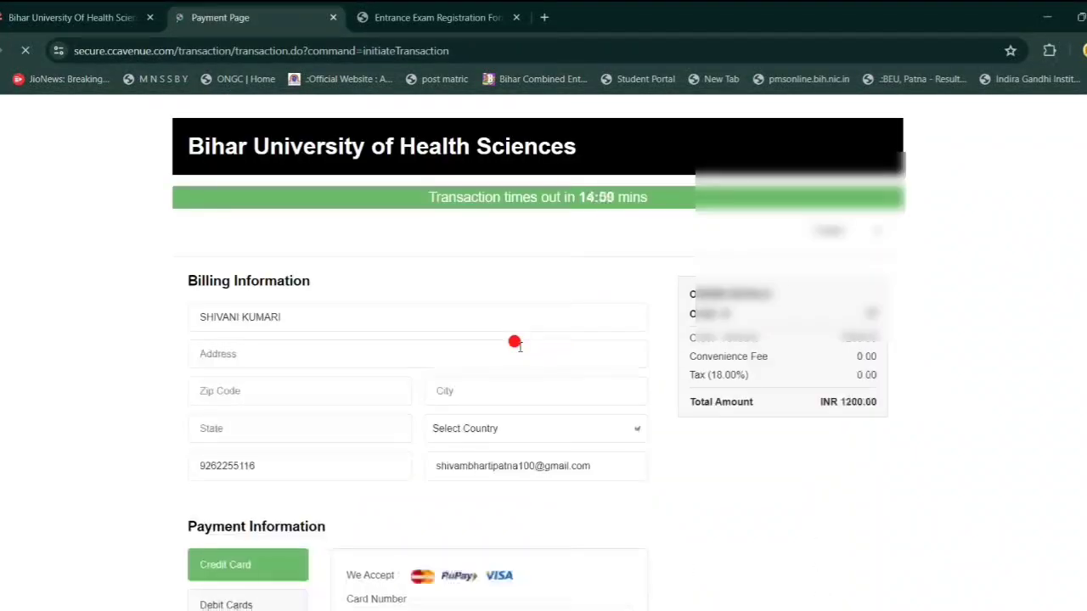
{"action": "scroll", "coordinate": [514, 343], "scroll_direction": "down", "scroll_amount": 1}
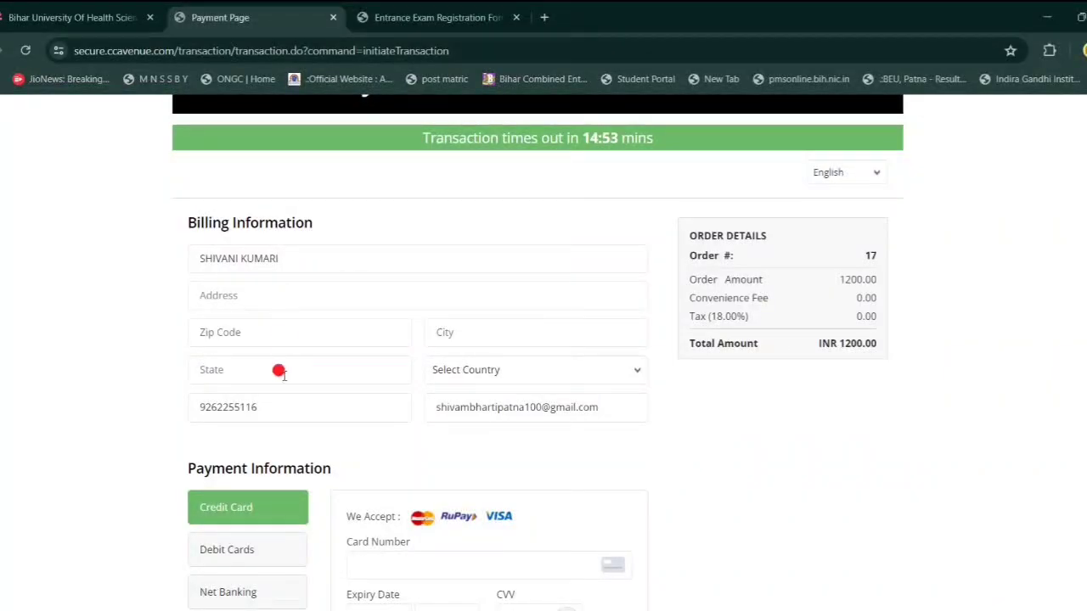
{"action": "scroll", "coordinate": [279, 370], "scroll_direction": "down", "scroll_amount": 2}
{"action": "scroll", "coordinate": [251, 430], "scroll_direction": "down", "scroll_amount": 2}
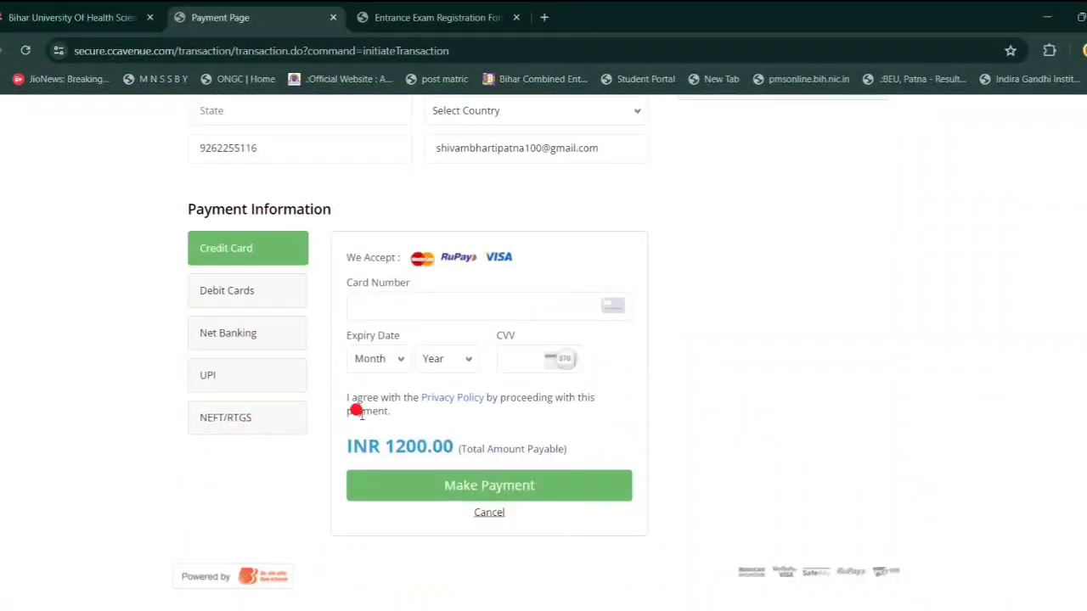
{"action": "left_click", "coordinate": [252, 378]}
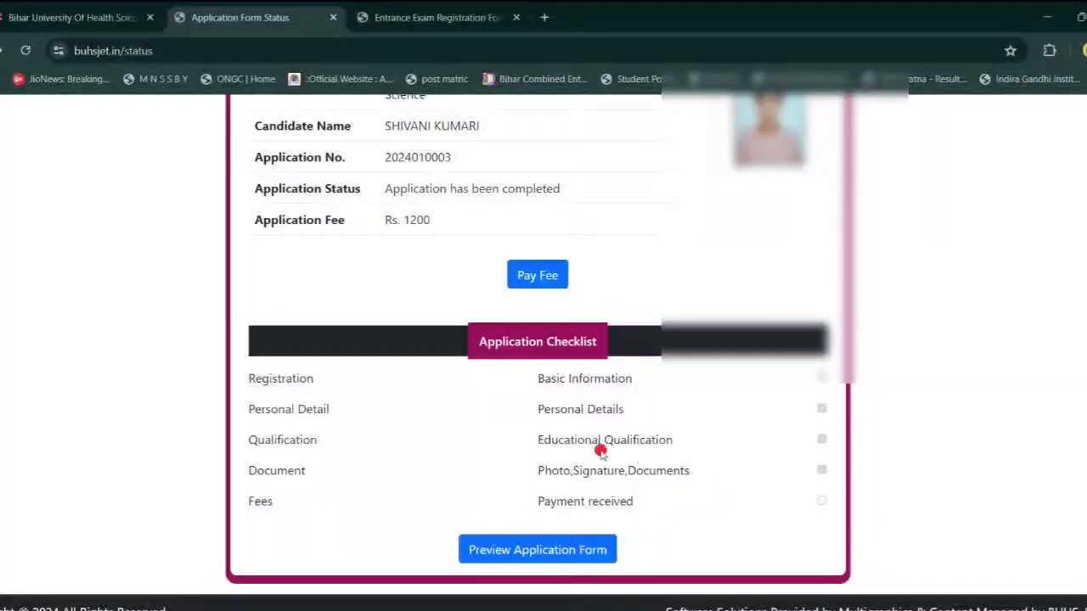
{"action": "scroll", "coordinate": [547, 368], "scroll_direction": "up", "scroll_amount": 3}
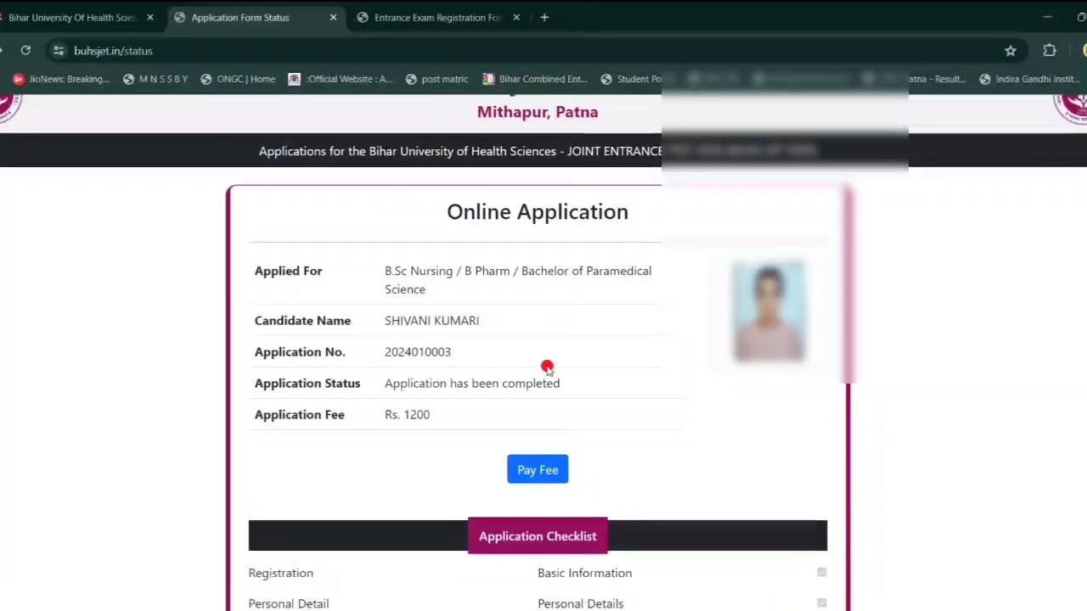
{"action": "scroll", "coordinate": [546, 367], "scroll_direction": "up", "scroll_amount": 1}
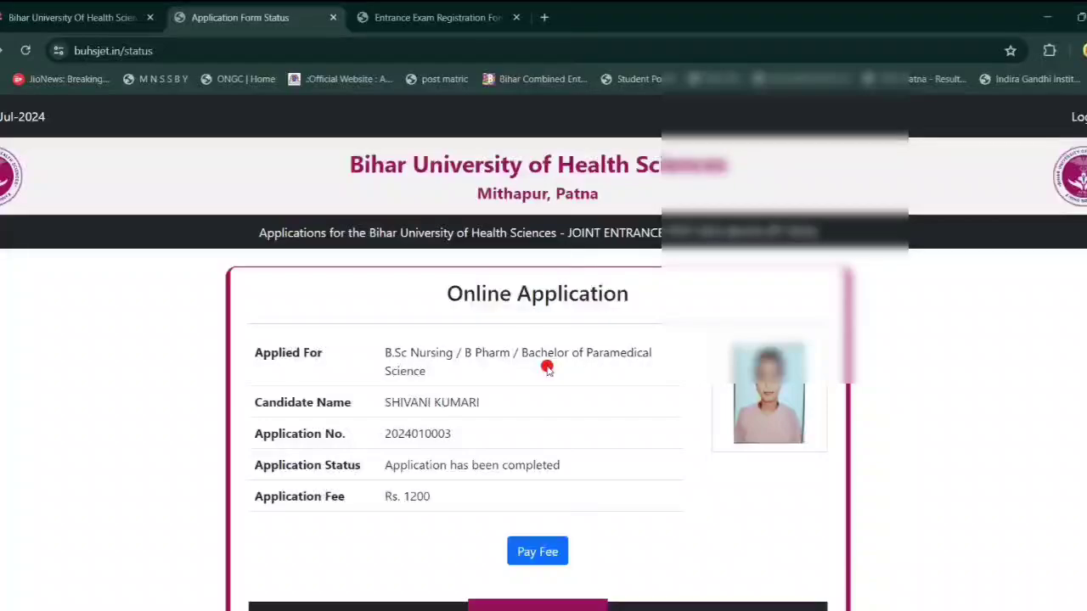